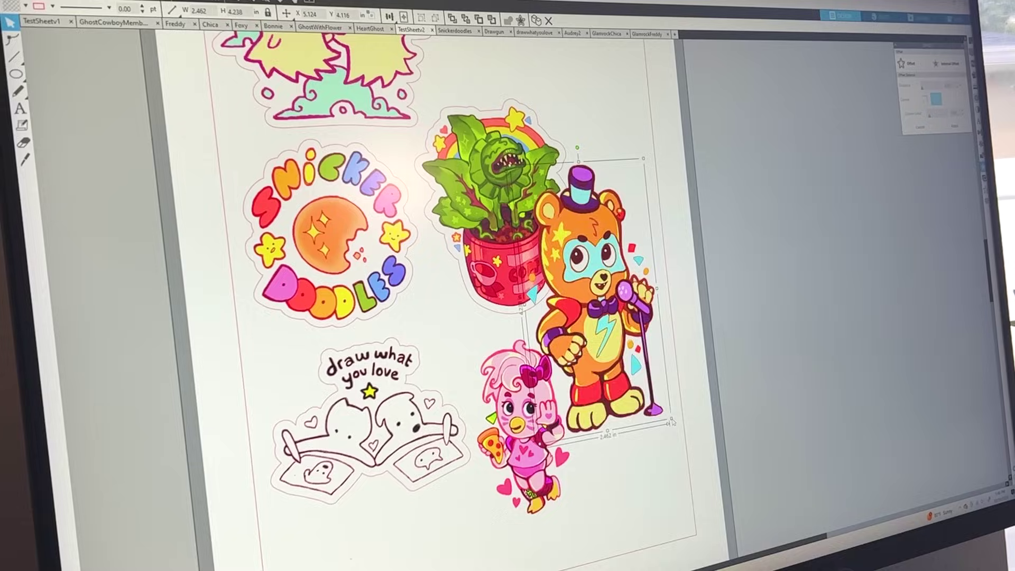
# Step: Shrink the orange bear to about 1.43 by 2.45 in beside the pink chick, and move the purple wolf beside the potted plant
pyautogui.moveTo(673, 421); pyautogui.dragTo(608, 320)
pyautogui.moveTo(566, 254); pyautogui.dragTo(629, 455)
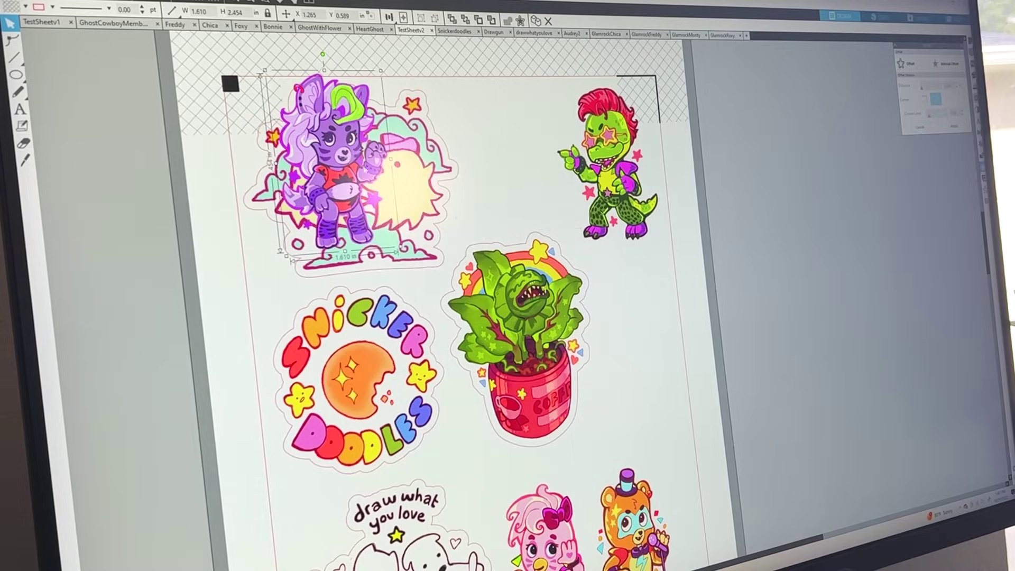
pyautogui.moveTo(324, 164); pyautogui.dragTo(630, 347)
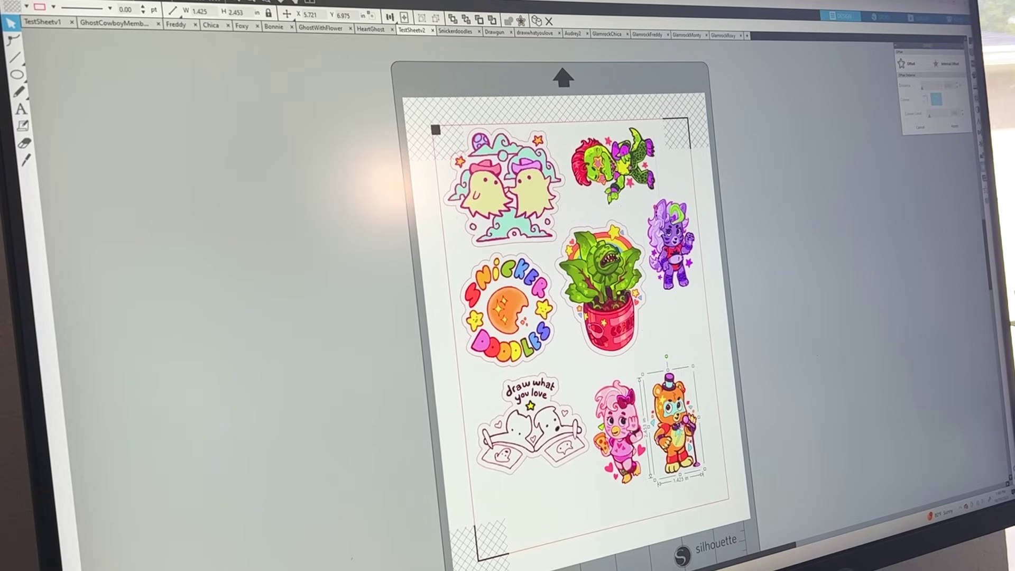
pyautogui.click(619, 434)
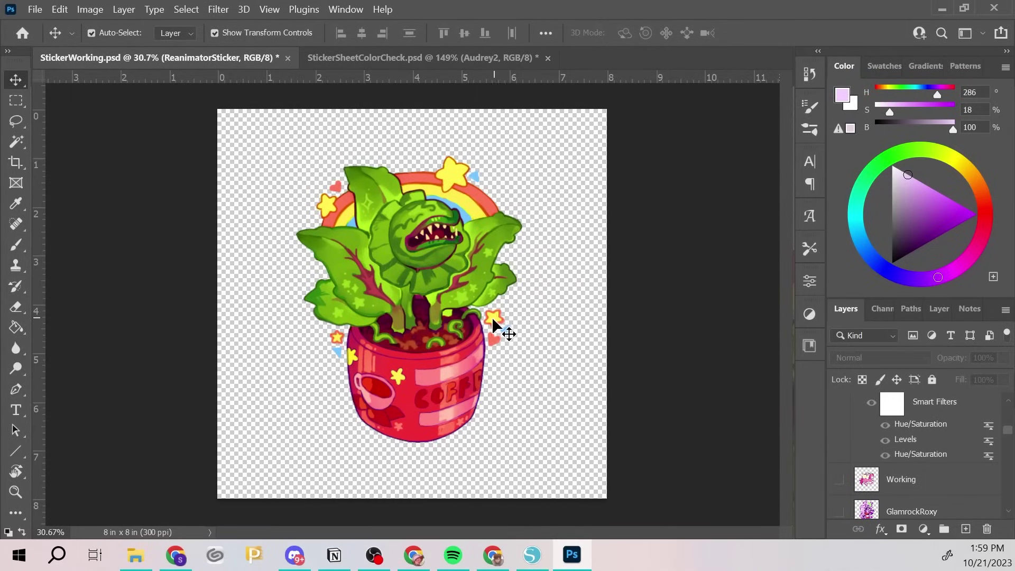
pyautogui.press('z')
pyautogui.scroll(-3, 446, 289)
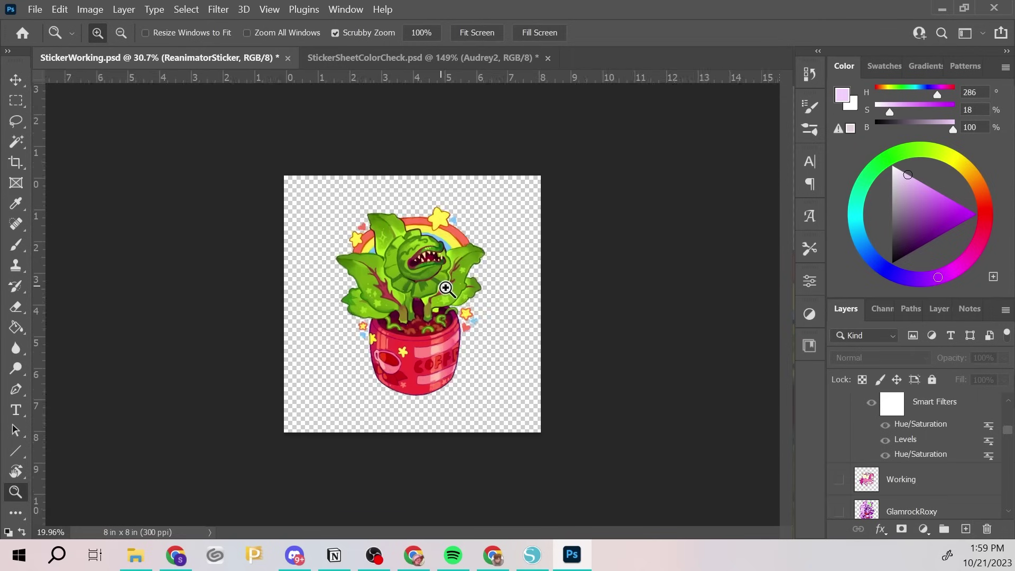
pyautogui.scroll(3, 446, 288)
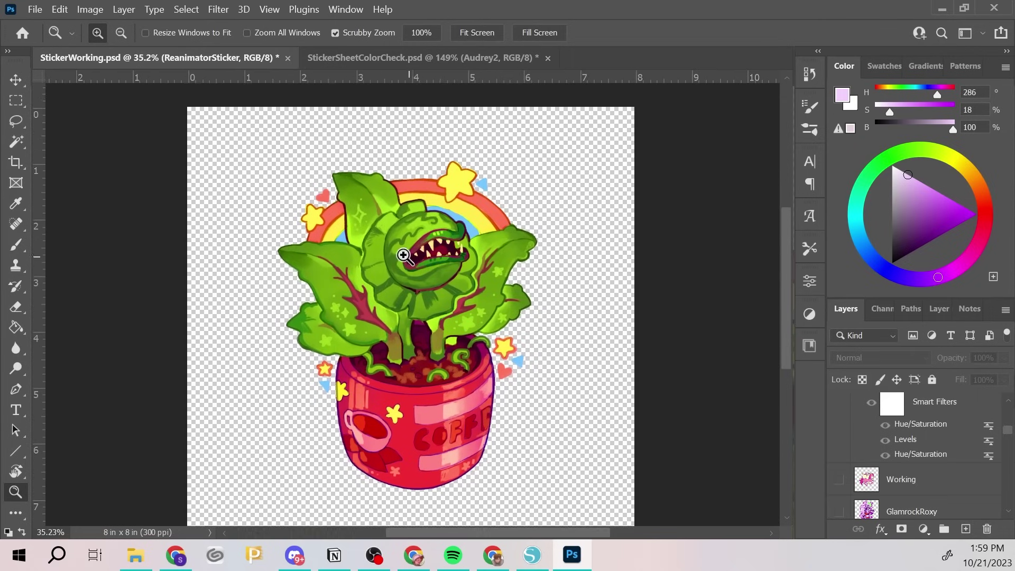
pyautogui.moveTo(403, 255); pyautogui.dragTo(455, 329)
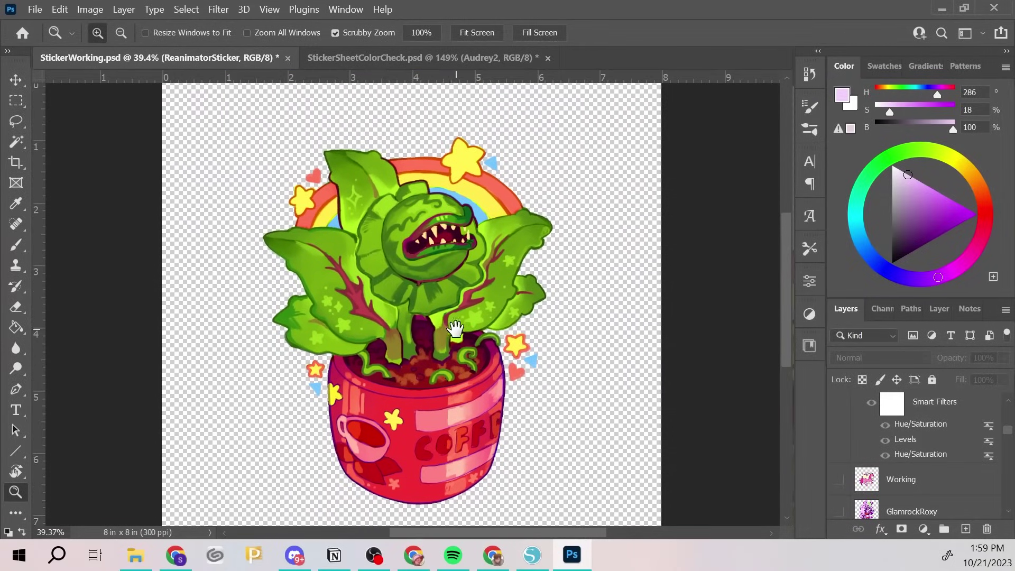
pyautogui.click(94, 15)
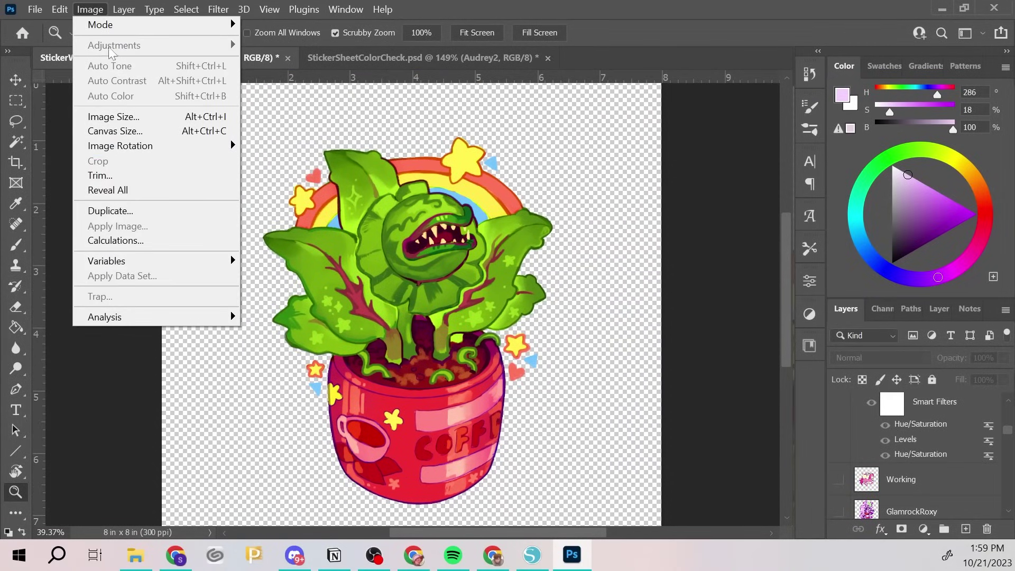
pyautogui.click(937, 478)
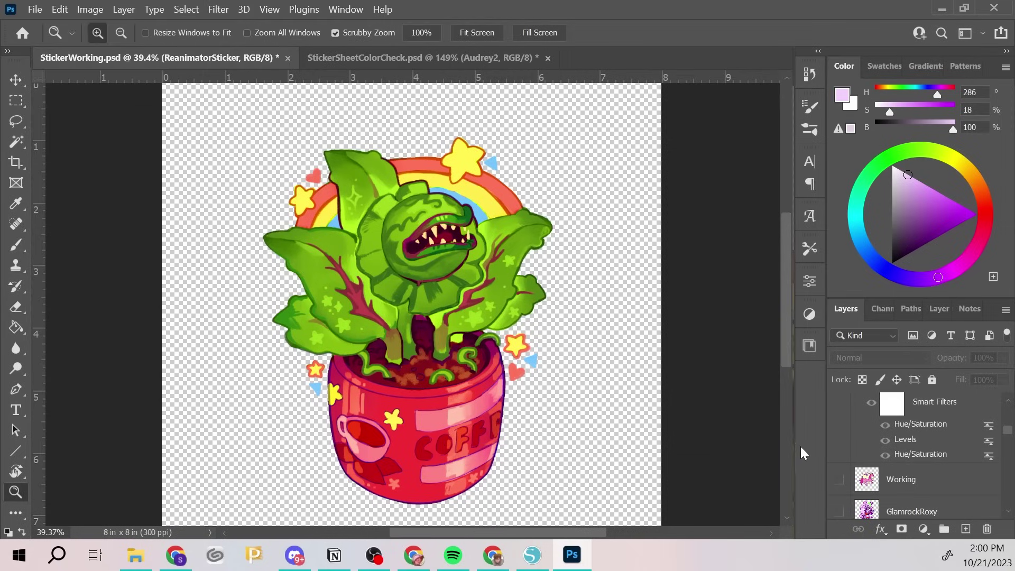
# Step: Select the Audrey2 layer in StickerWorking.psd and open the Levels adjustment for it
pyautogui.scroll(3, 901, 454)
pyautogui.scroll(-6, 900, 455)
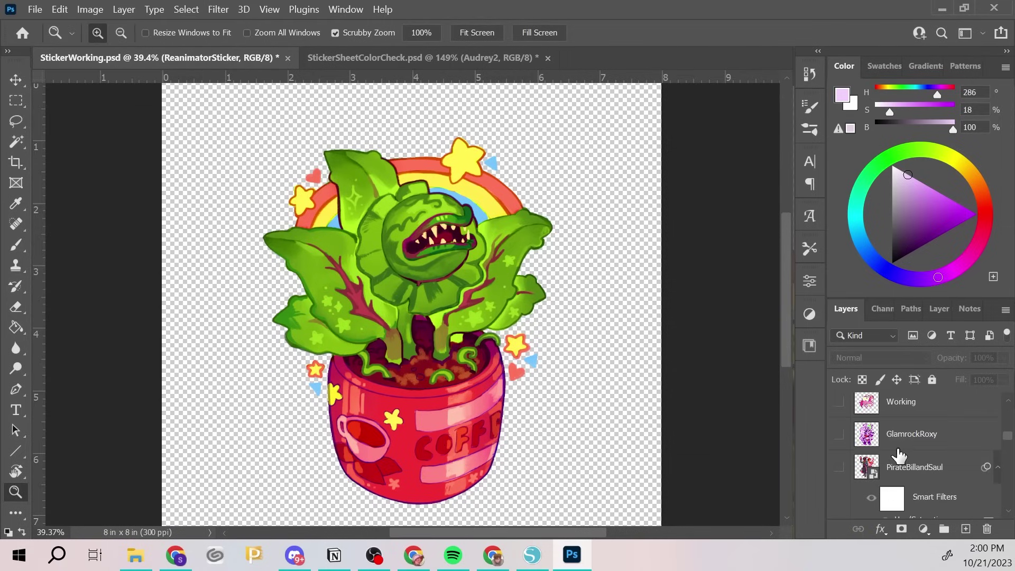
pyautogui.scroll(-5, 899, 455)
pyautogui.click(895, 478)
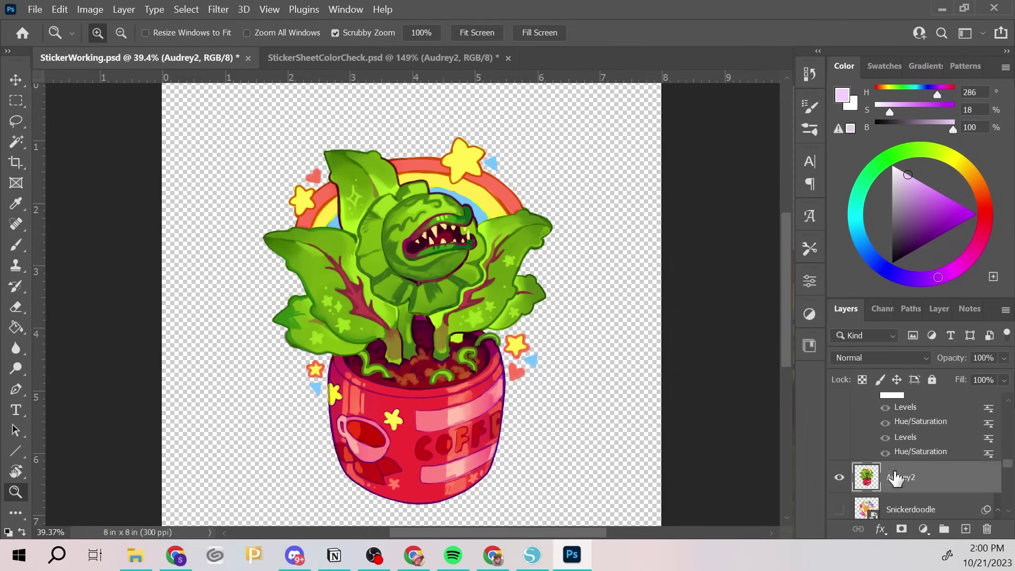
pyautogui.click(80, 10)
pyautogui.moveTo(181, 45)
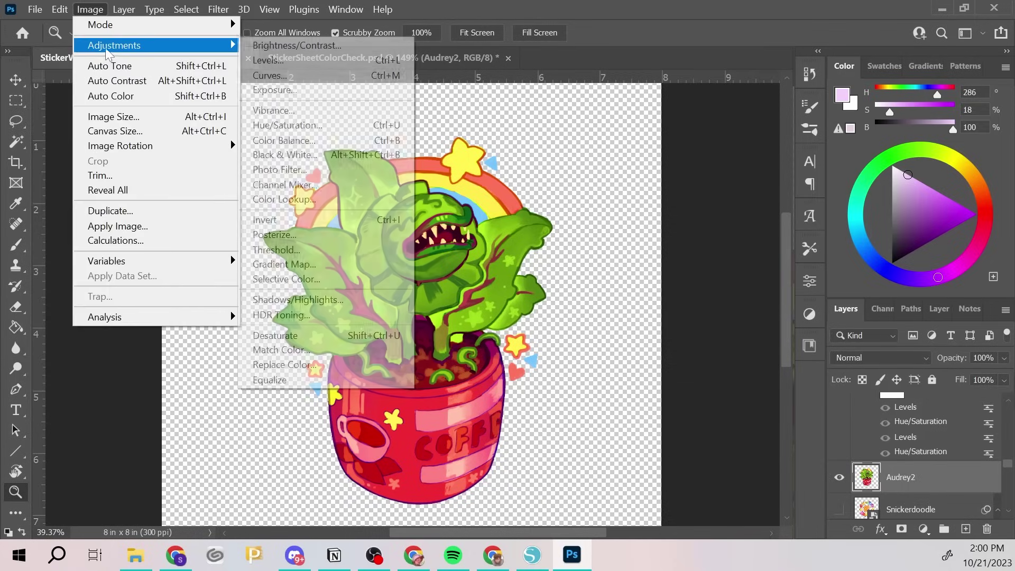
pyautogui.click(311, 63)
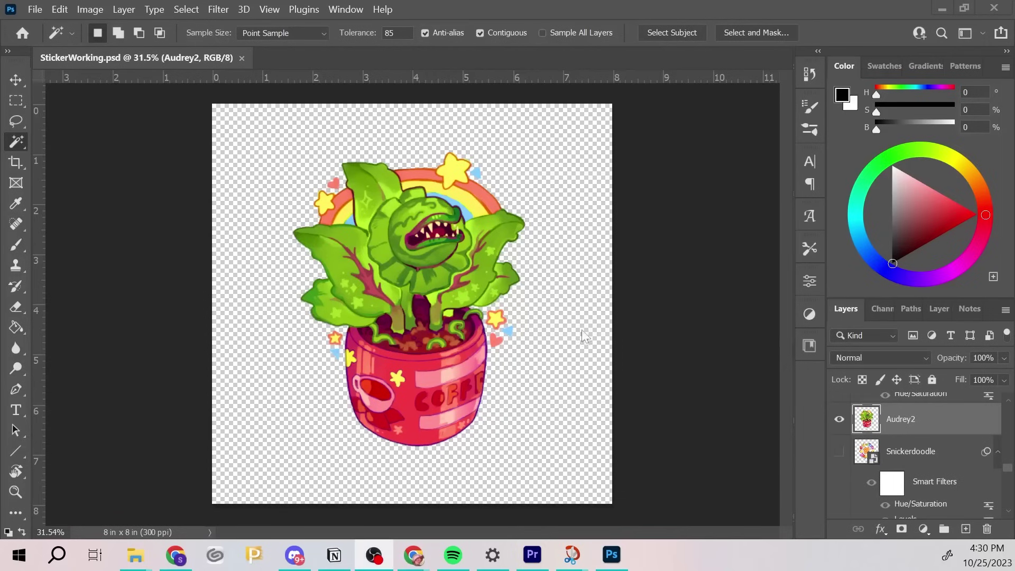
# Step: Select the transparent background around the potted plant with the Magic Wand and invert the selection
pyautogui.click(570, 299)
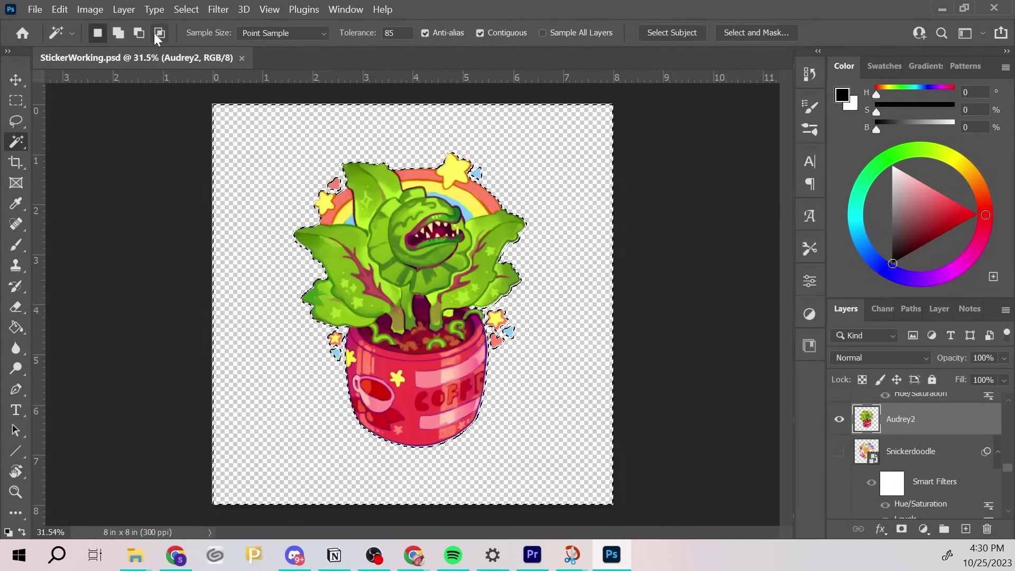
pyautogui.click(138, 33)
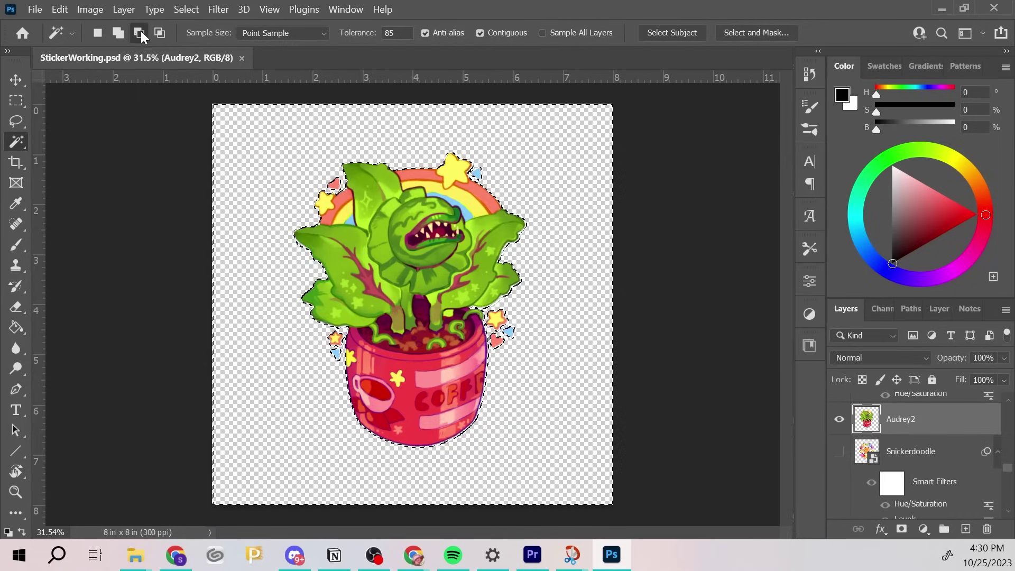
pyautogui.click(153, 32)
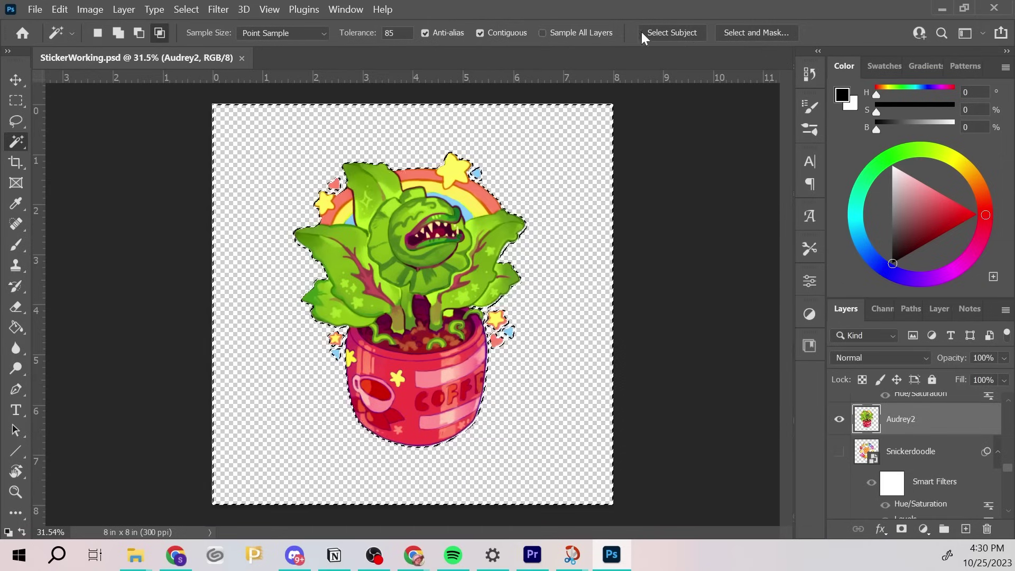
pyautogui.click(185, 9)
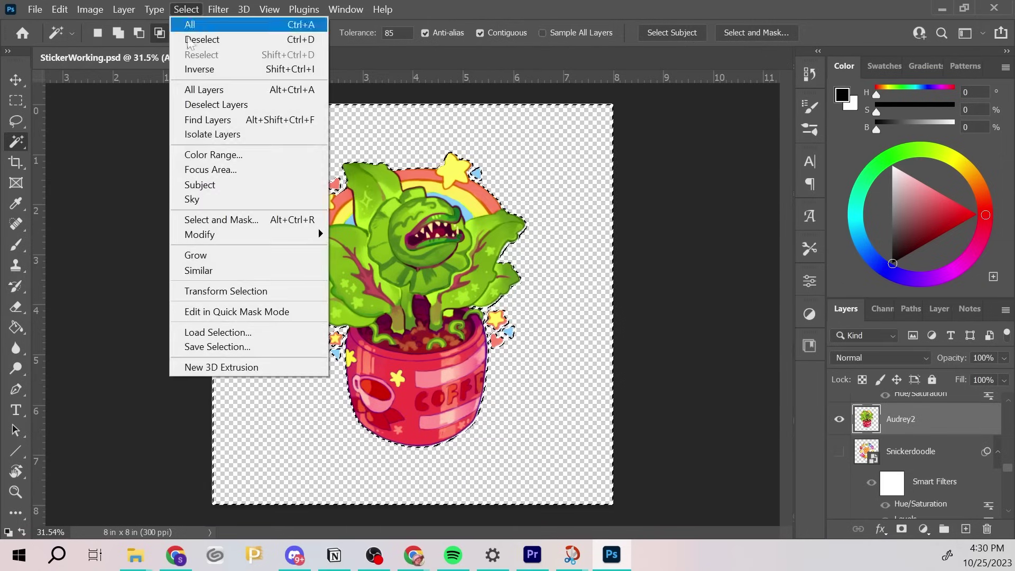
pyautogui.click(197, 72)
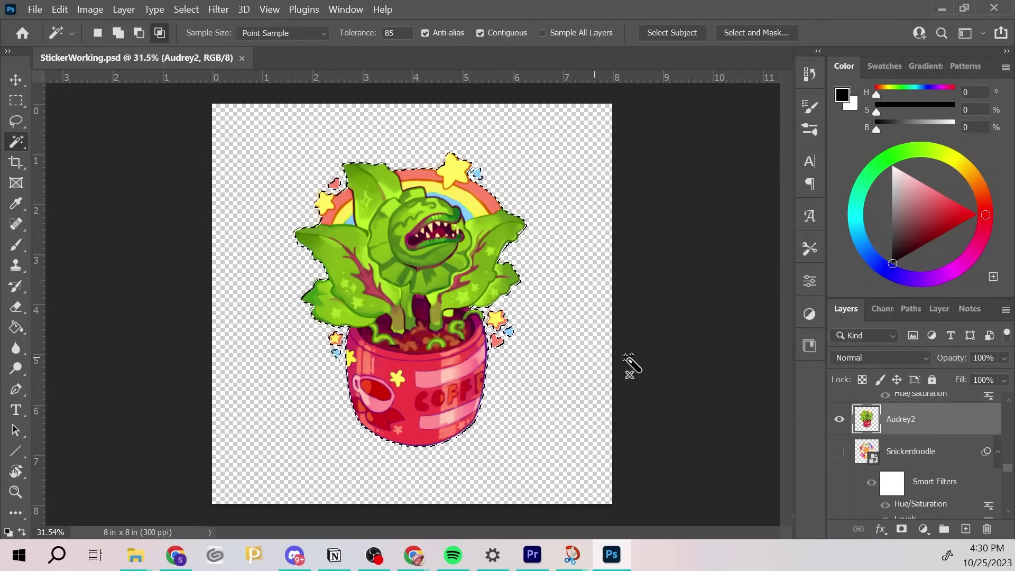
# Step: Expand the selection around the plant by 20 pixels twice
pyautogui.click(186, 10)
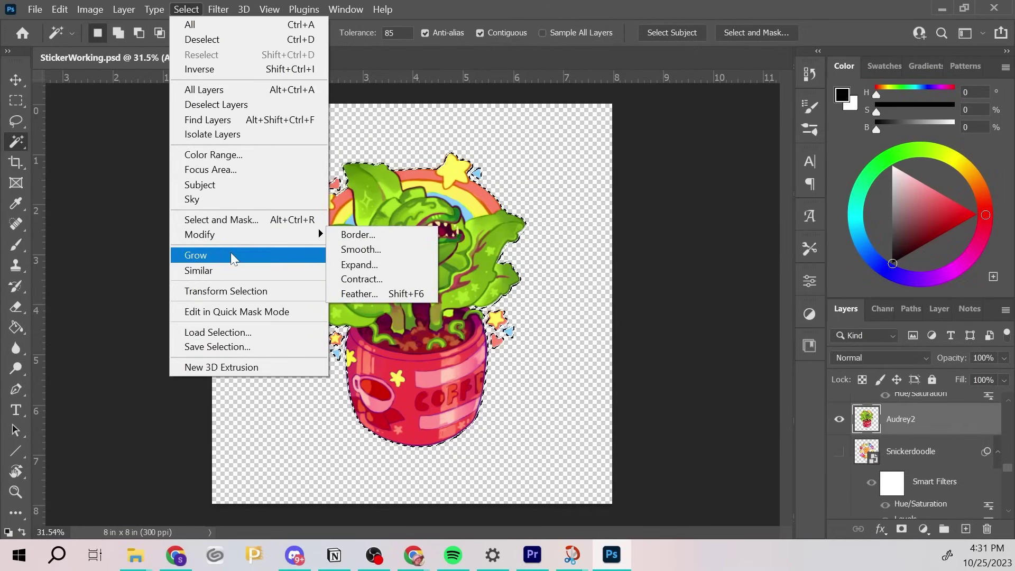
pyautogui.moveTo(234, 237)
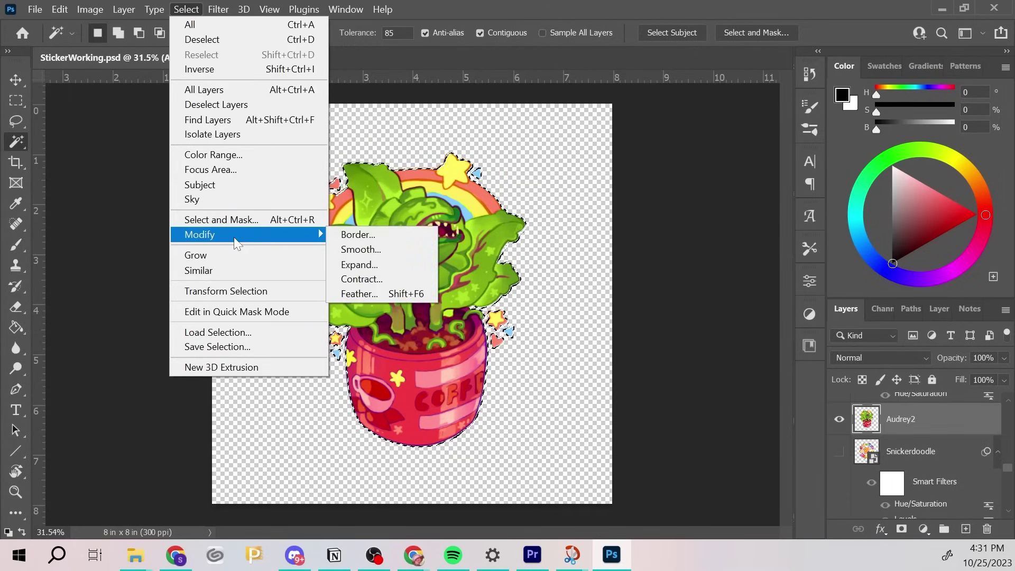
pyautogui.click(365, 263)
pyautogui.press('BackSpace')
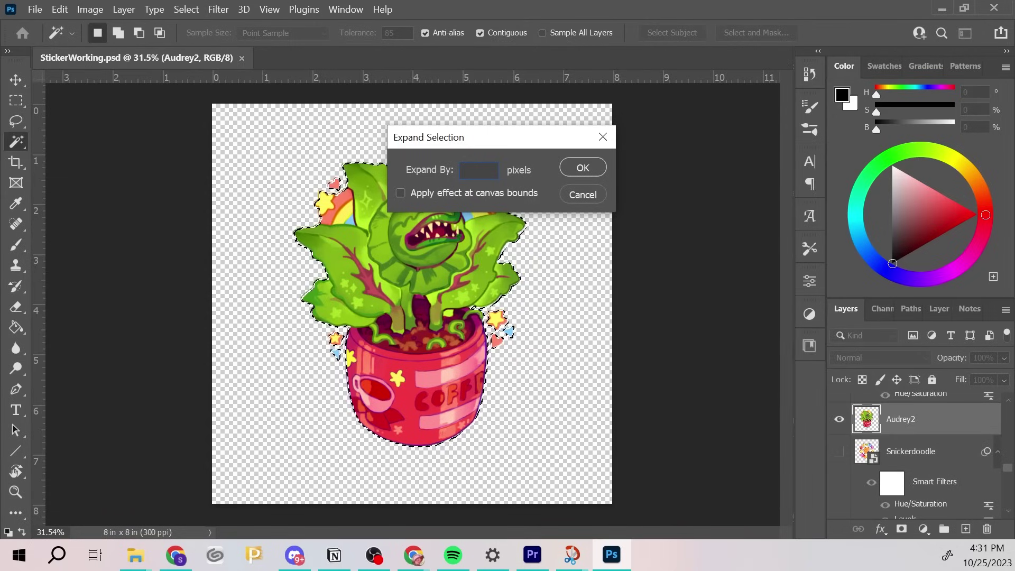
pyautogui.write('20')
pyautogui.press('Return')
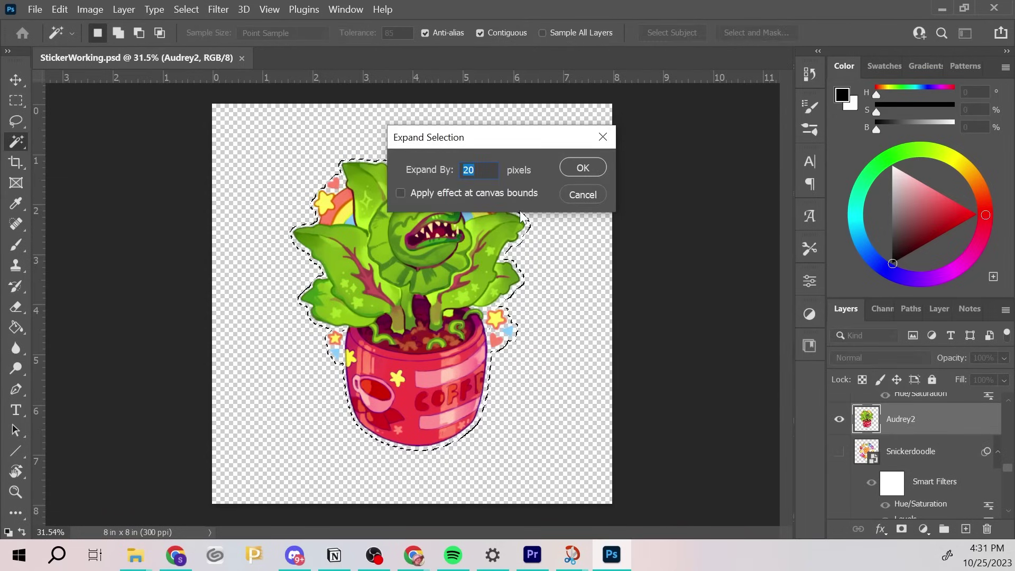
pyautogui.press('Return')
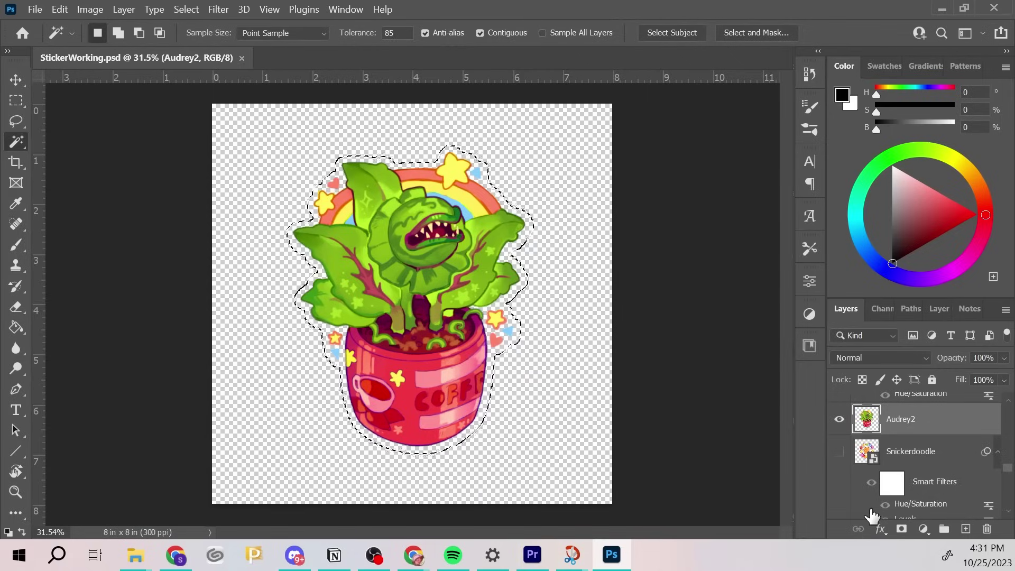
# Step: Add a new layer beneath Audrey2, fill the expanded selection with white as a sticker border, and deselect
pyautogui.keyDown('ctrl'); pyautogui.click(966, 529); pyautogui.keyUp('ctrl')
pyautogui.press('x')
pyautogui.press('g')
pyautogui.click(515, 257)
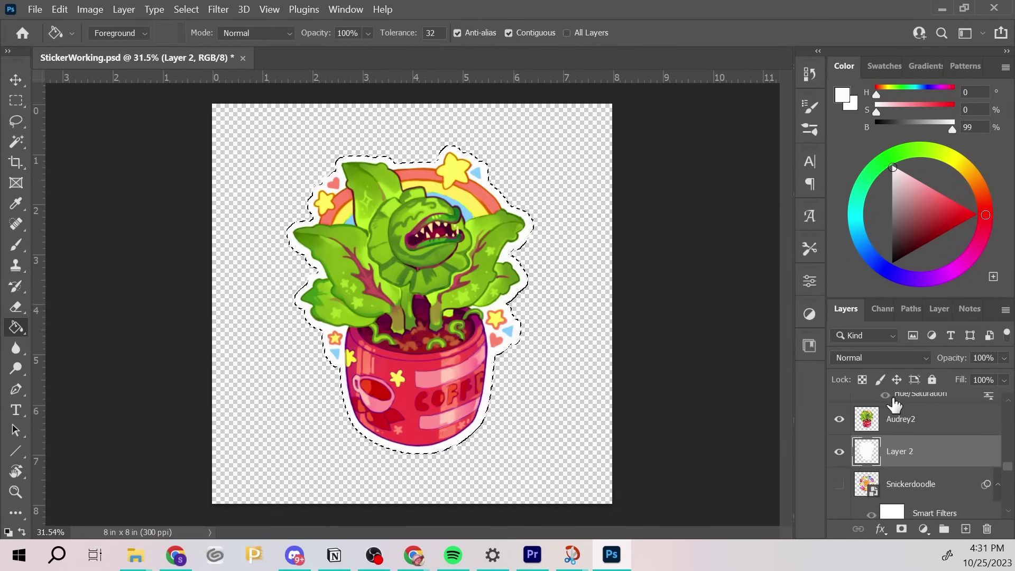
pyautogui.hotkey('ctrl', 'd')
# Step: Adjust the plant on the StickerSheetColorCheck page and open the Levels adjustment for the Audrey2 layer in StickerWorking.psd
pyautogui.moveTo(471, 165); pyautogui.dragTo(502, 185)
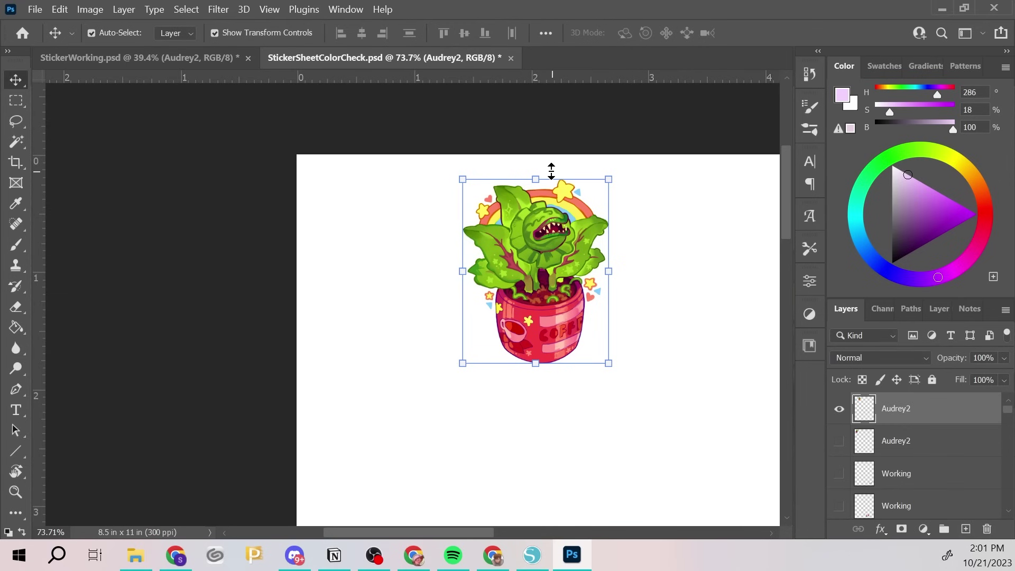
pyautogui.click(159, 59)
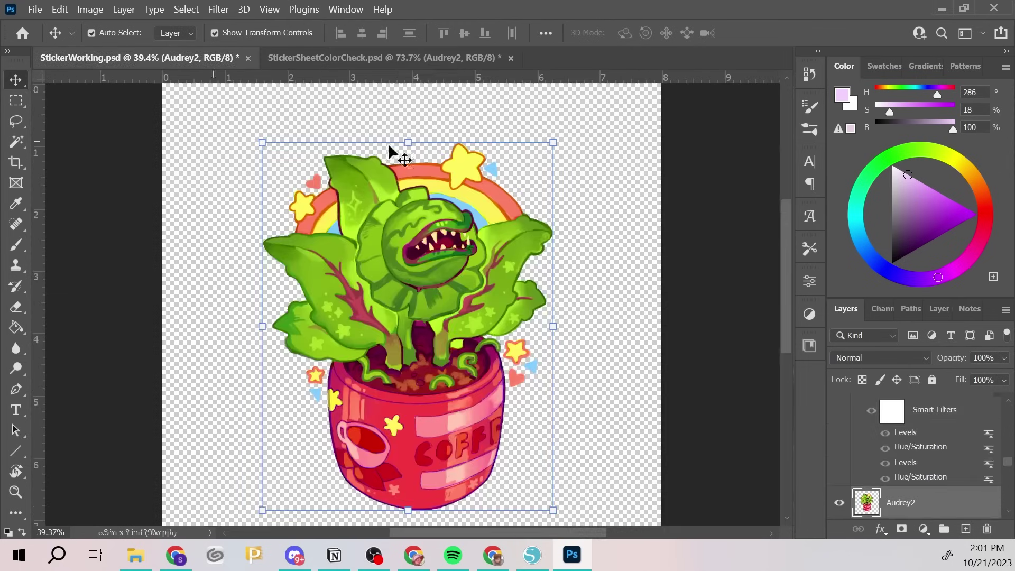
pyautogui.click(90, 9)
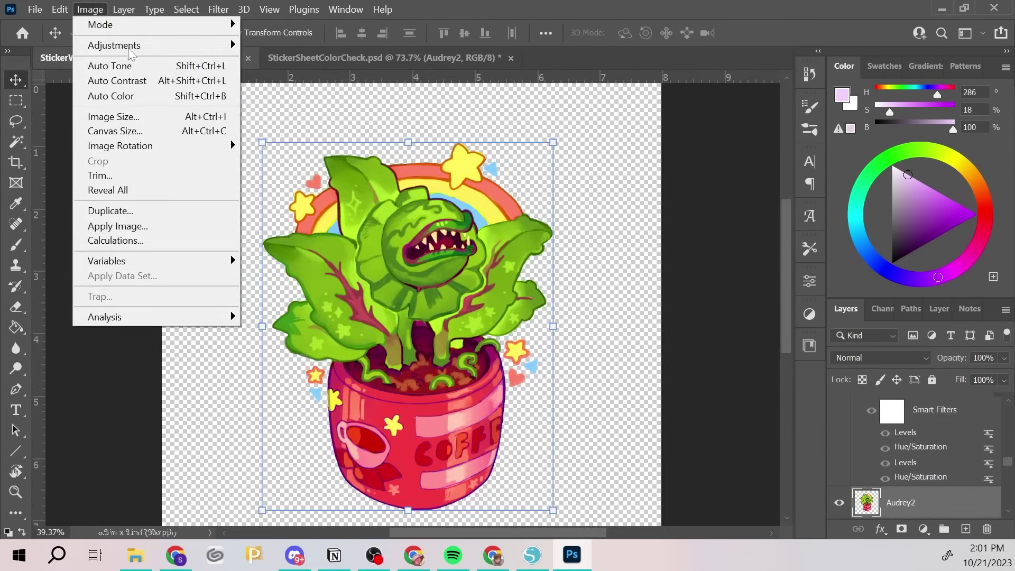
pyautogui.moveTo(130, 53)
pyautogui.click(265, 60)
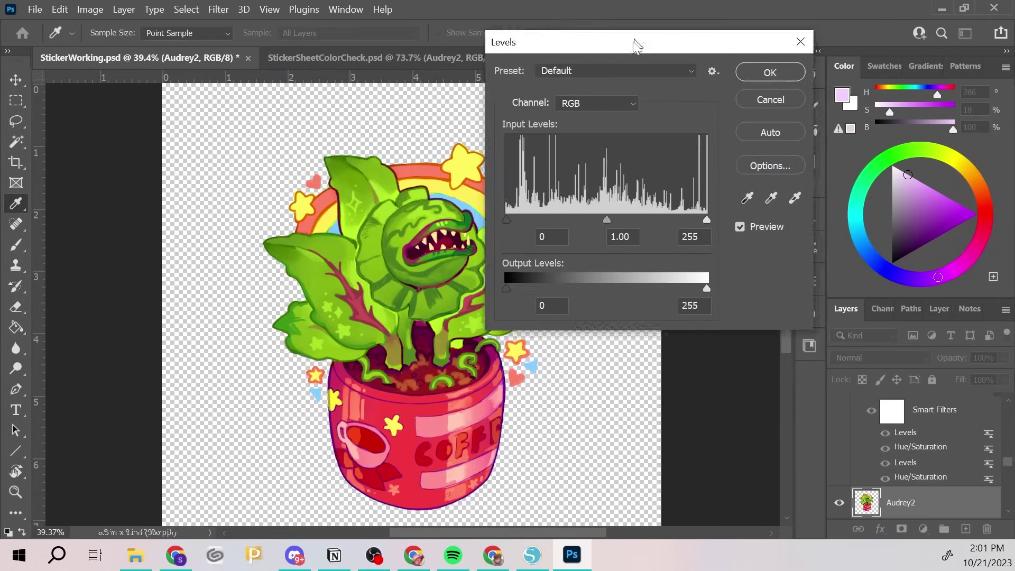
pyautogui.moveTo(634, 45); pyautogui.dragTo(724, 141)
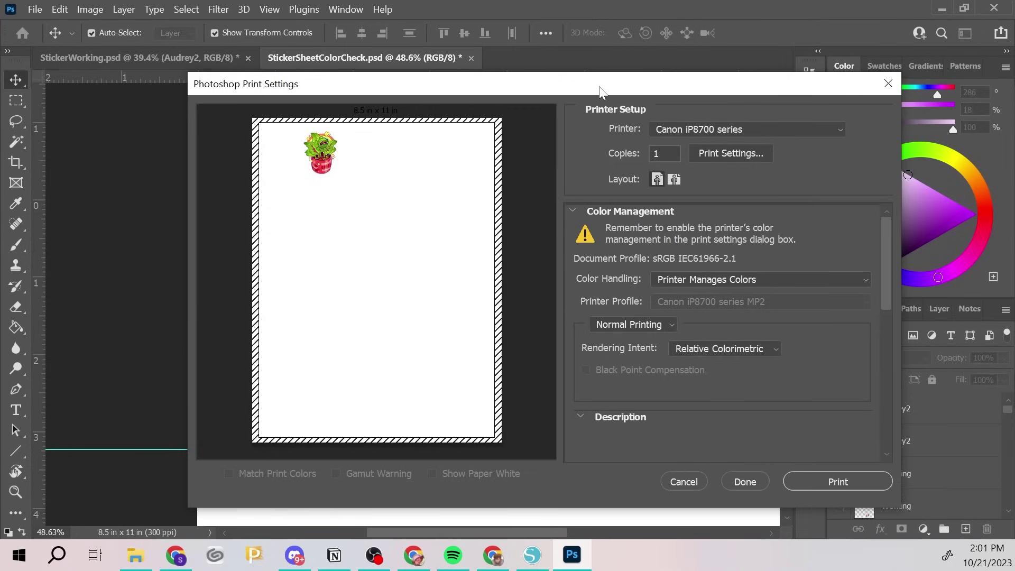
# Step: Send one copy of the StickerSheetColorCheck page to the Canon iP8700 series printer, with the printer managing colors
pyautogui.click(868, 489)
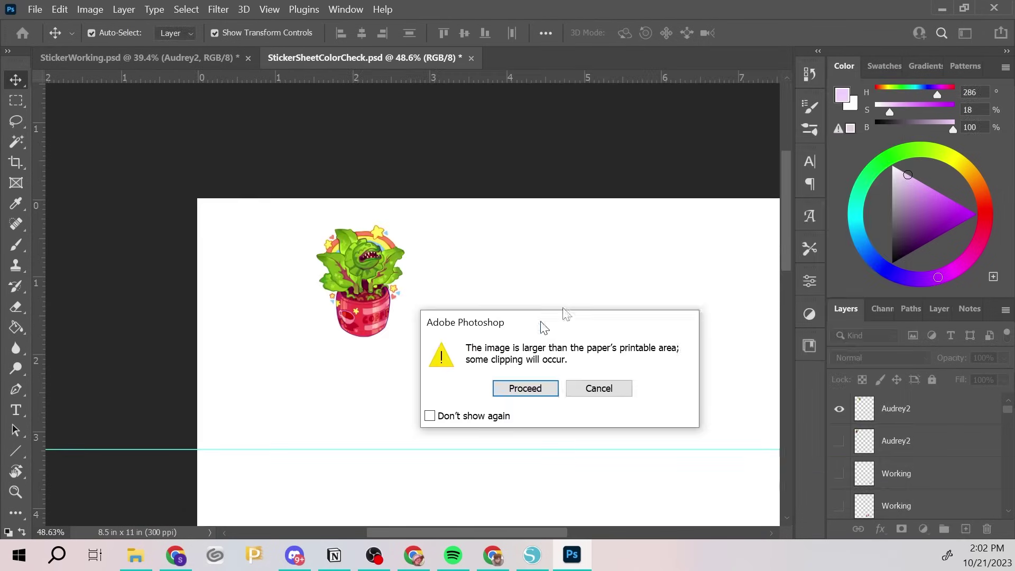
pyautogui.click(563, 305)
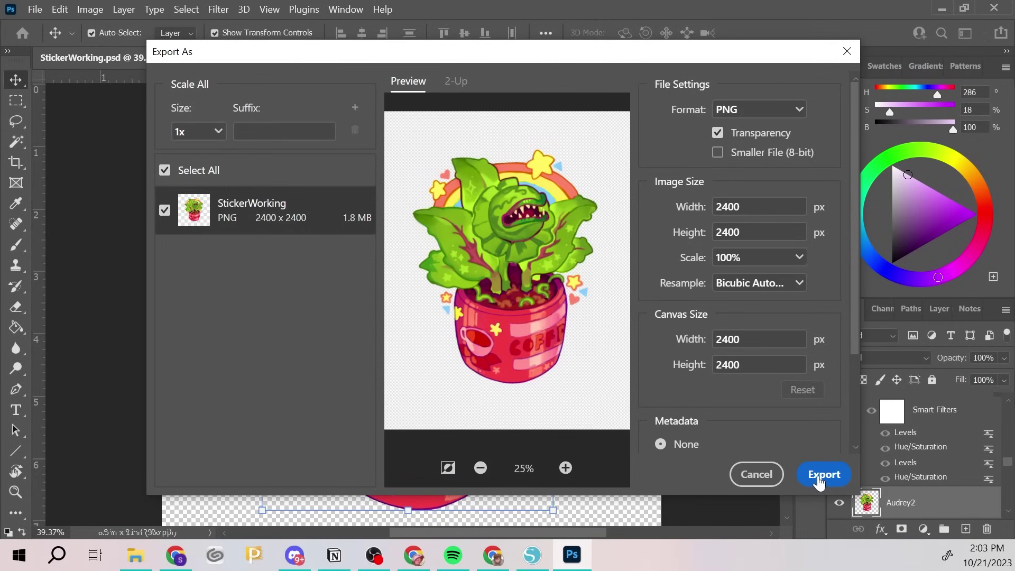
# Step: Export the StickerWorking artwork as a transparent 2400 x 2400 px PNG and open Audrey2 from the FinalPNG folder in Silhouette Studio
pyautogui.click(819, 475)
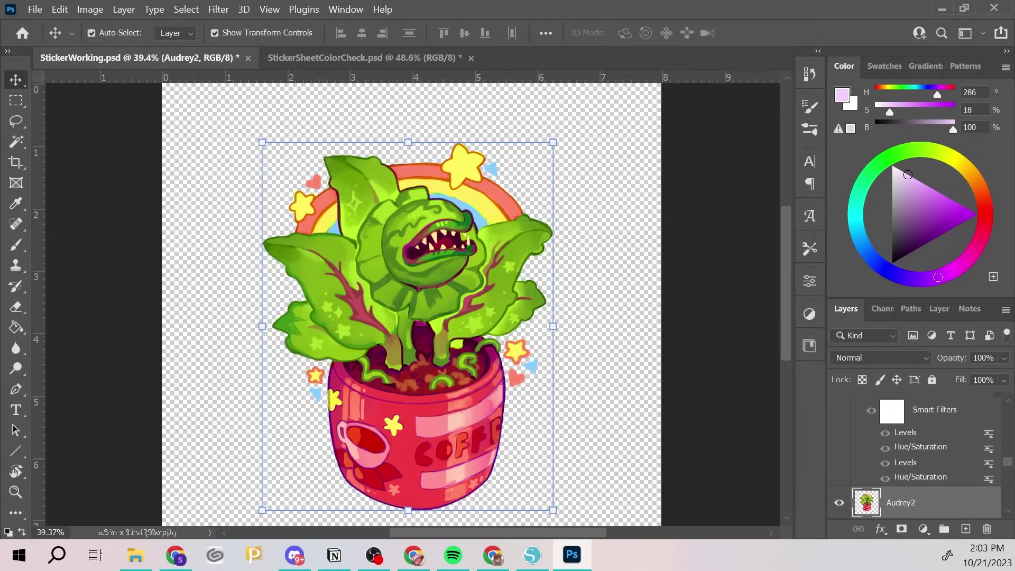
pyautogui.hotkey('alt', 'Tab')
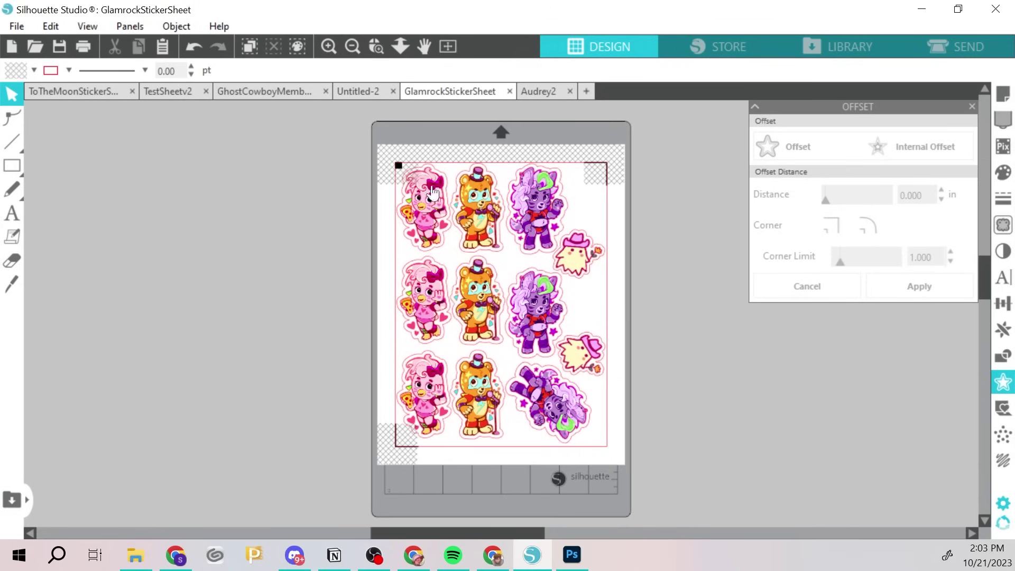
pyautogui.click(17, 26)
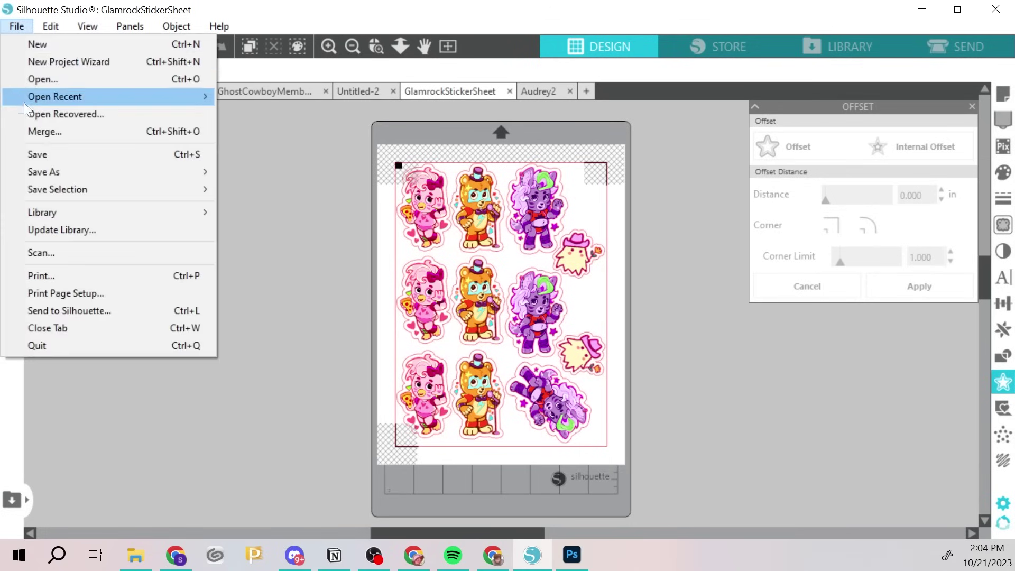
pyautogui.click(24, 75)
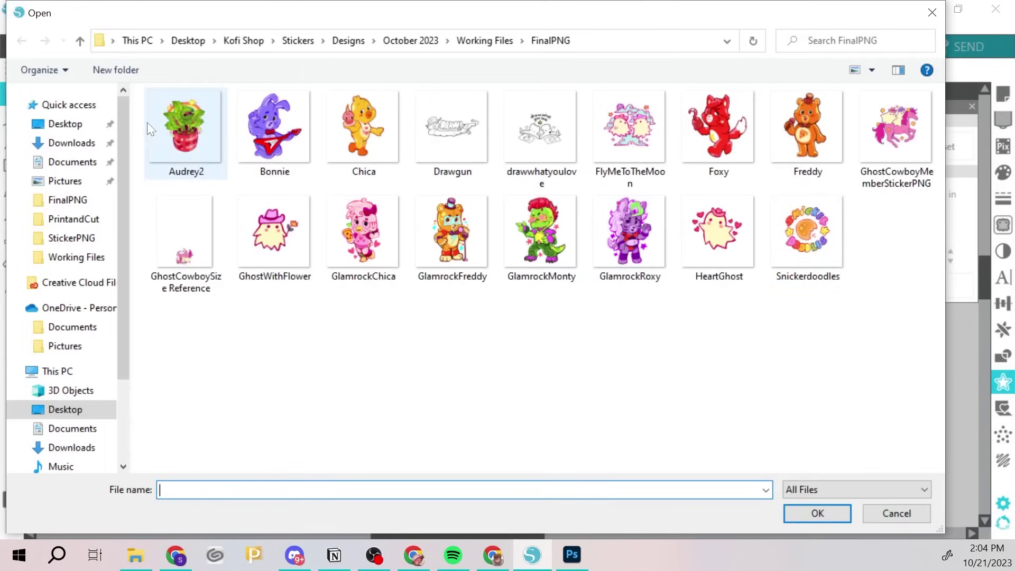
pyautogui.doubleClick(164, 125)
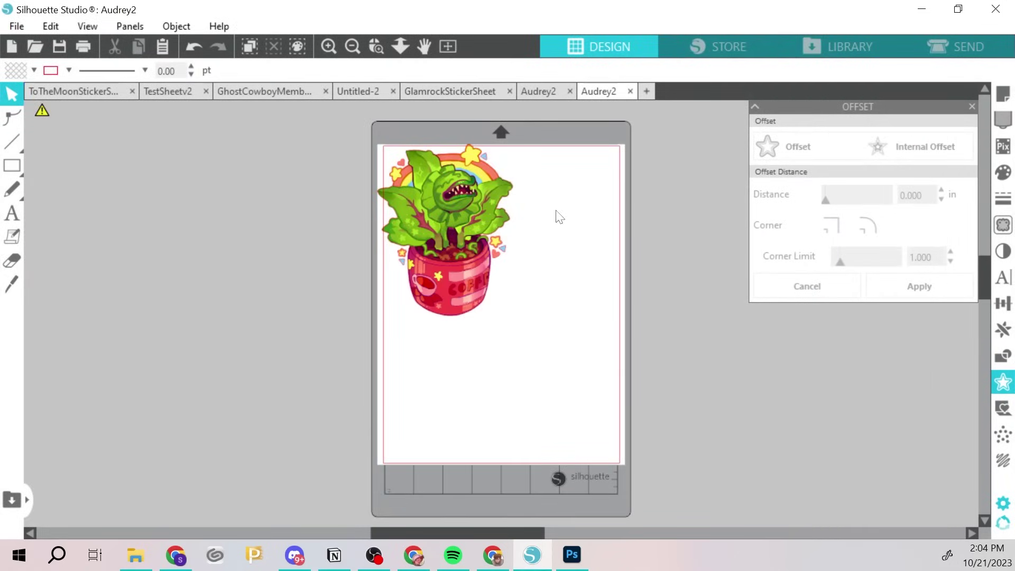
# Step: Move the Audrey2 artwork inside the page's cut border and scale it down proportionally to a little over half its size
pyautogui.moveTo(470, 213); pyautogui.dragTo(483, 244)
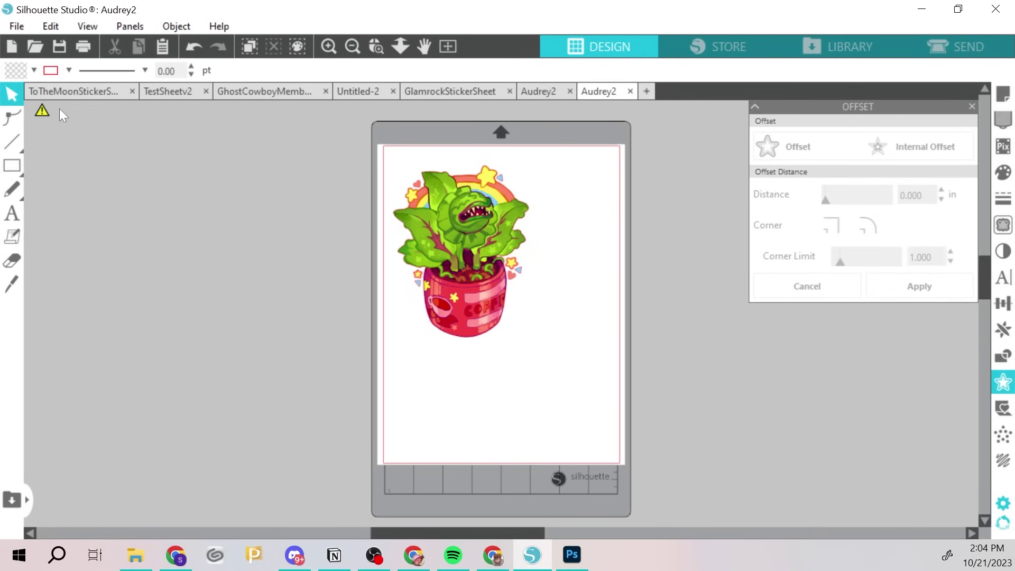
pyautogui.moveTo(42, 111)
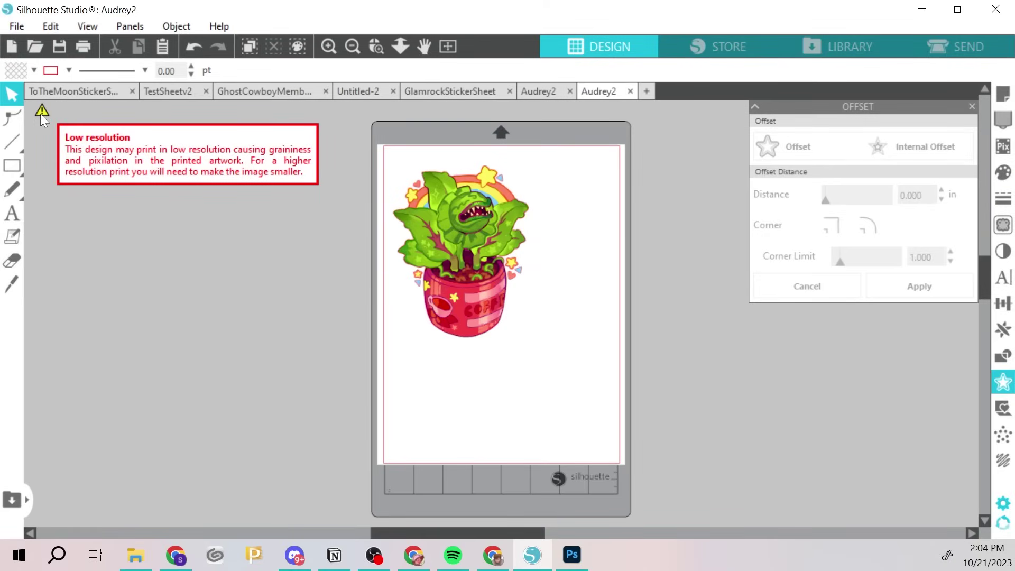
pyautogui.click(527, 313)
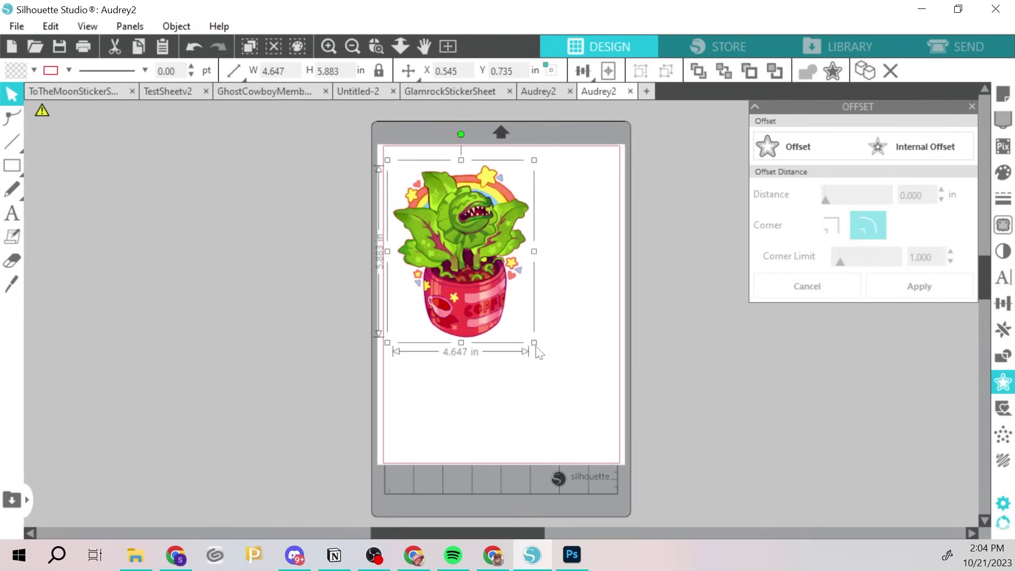
pyautogui.moveTo(535, 347); pyautogui.dragTo(483, 275)
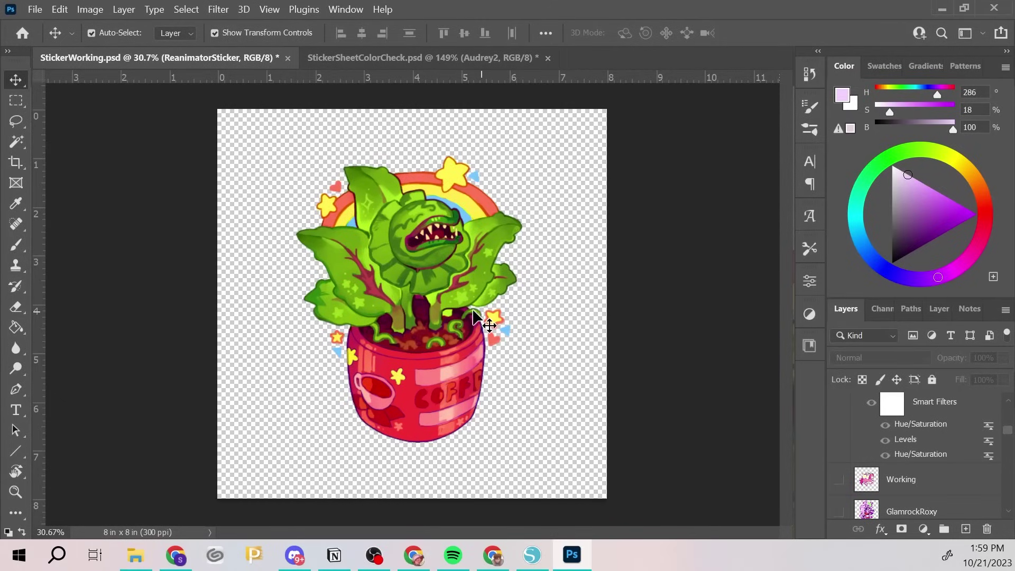
# Step: Switch to Photoshop and examine the plant artwork in StickerWorking.psd up close
pyautogui.press('z')
pyautogui.moveTo(461, 296)
pyautogui.mouseDown()
pyautogui.moveTo(423, 294)
pyautogui.moveTo(466, 297)
pyautogui.mouseUp()
pyautogui.moveTo(431, 223); pyautogui.dragTo(415, 272)
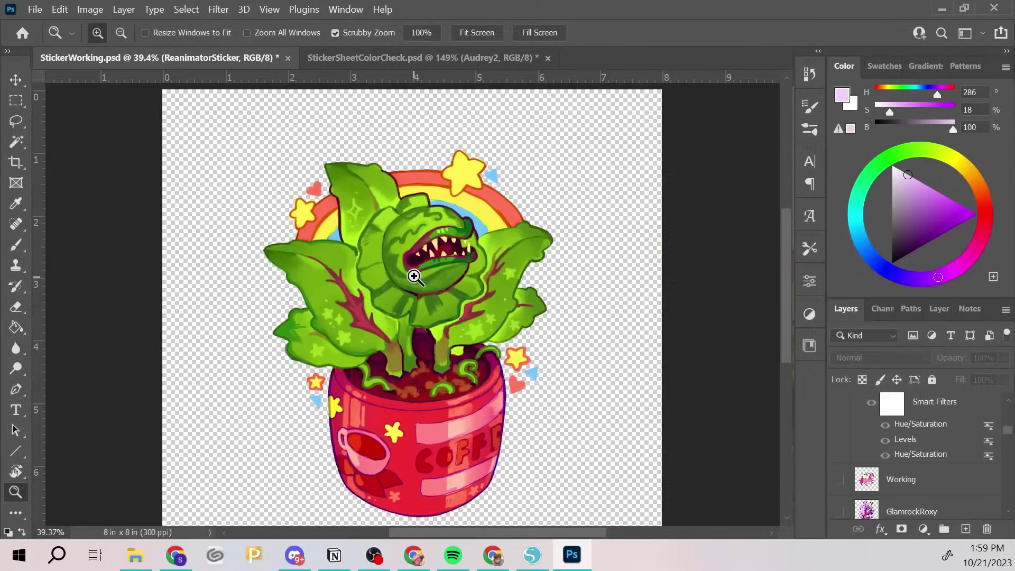
pyautogui.click(93, 14)
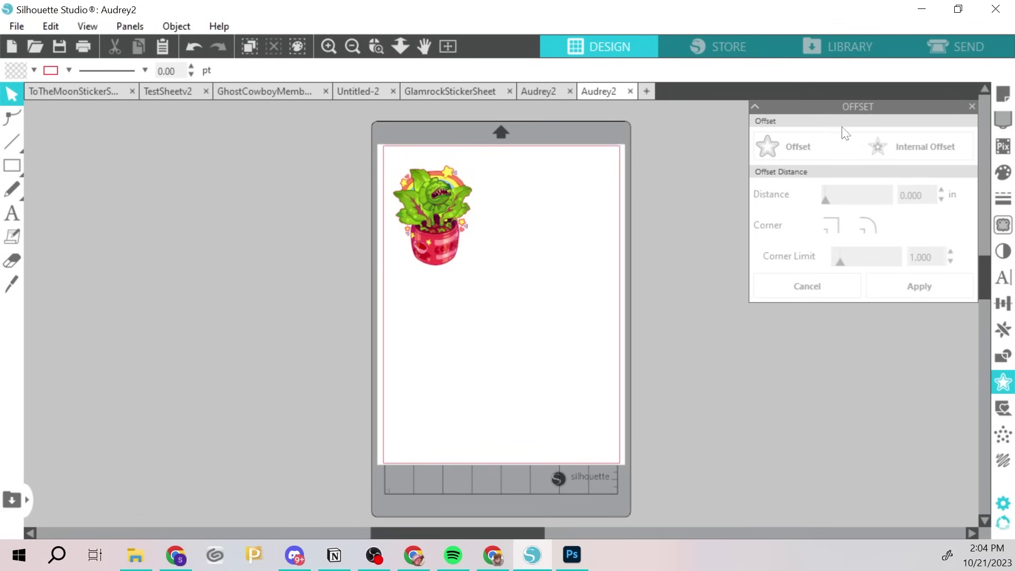
# Step: In Silhouette Studio, turn on registration marks for the page and nudge the Audrey2 artwork slightly inward from the corner mark
pyautogui.click(1003, 94)
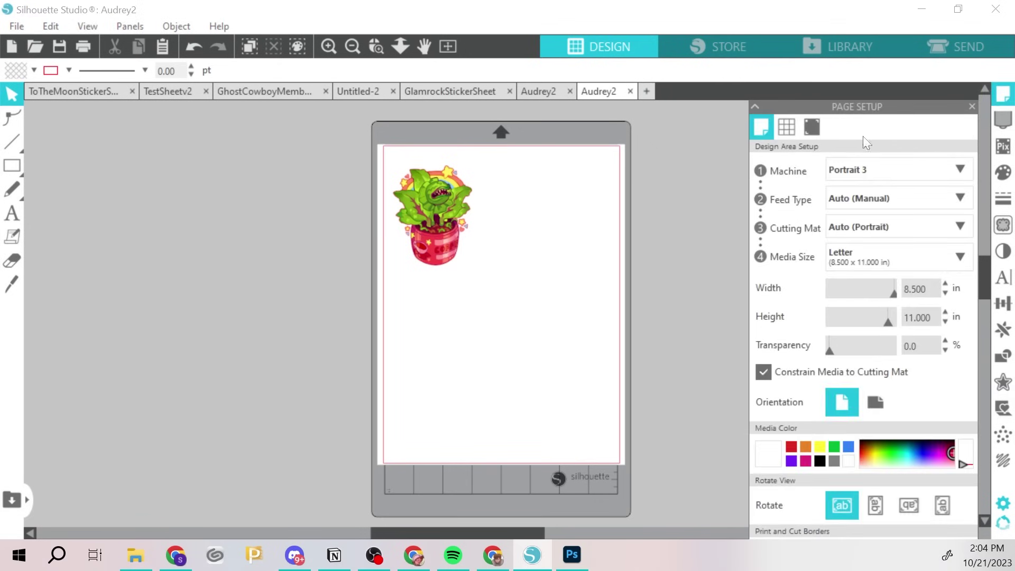
pyautogui.click(804, 131)
pyautogui.click(766, 169)
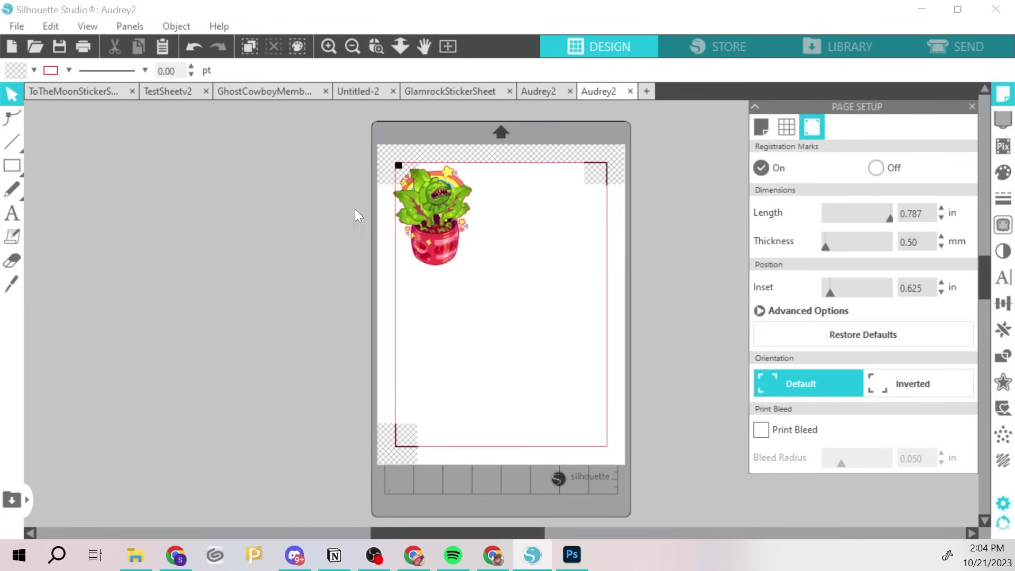
pyautogui.click(463, 222)
pyautogui.moveTo(463, 223); pyautogui.dragTo(472, 225)
pyautogui.click(505, 222)
pyautogui.click(876, 167)
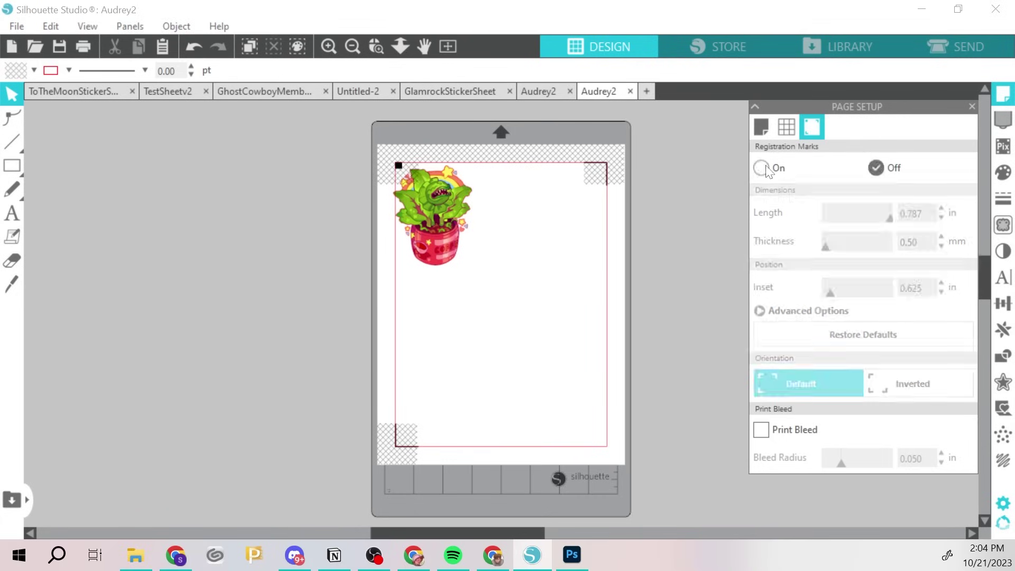
pyautogui.click(761, 168)
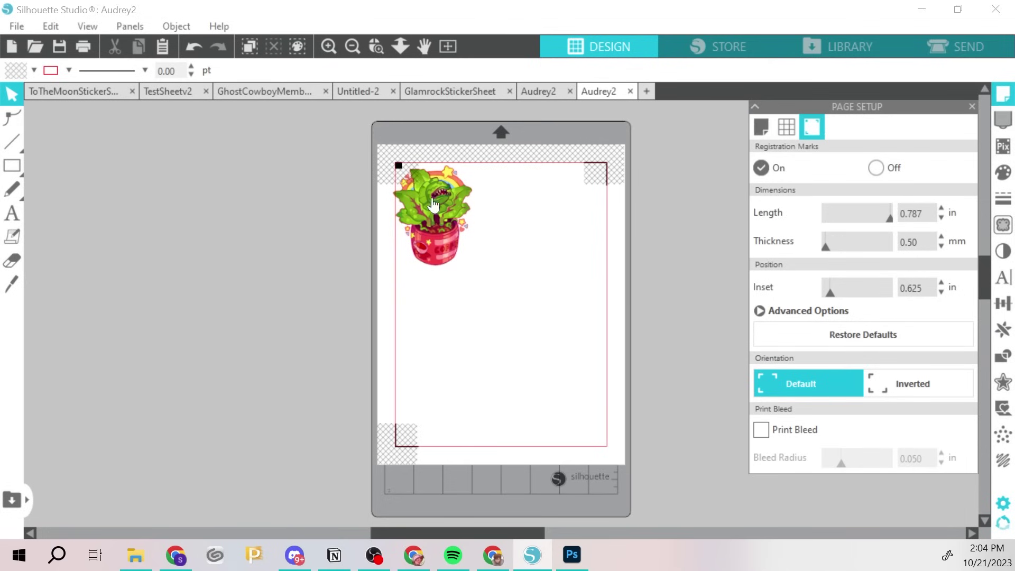
# Step: Review the page setup, show the grid, enable Snap to Grid and disable smart snapping
pyautogui.click(752, 131)
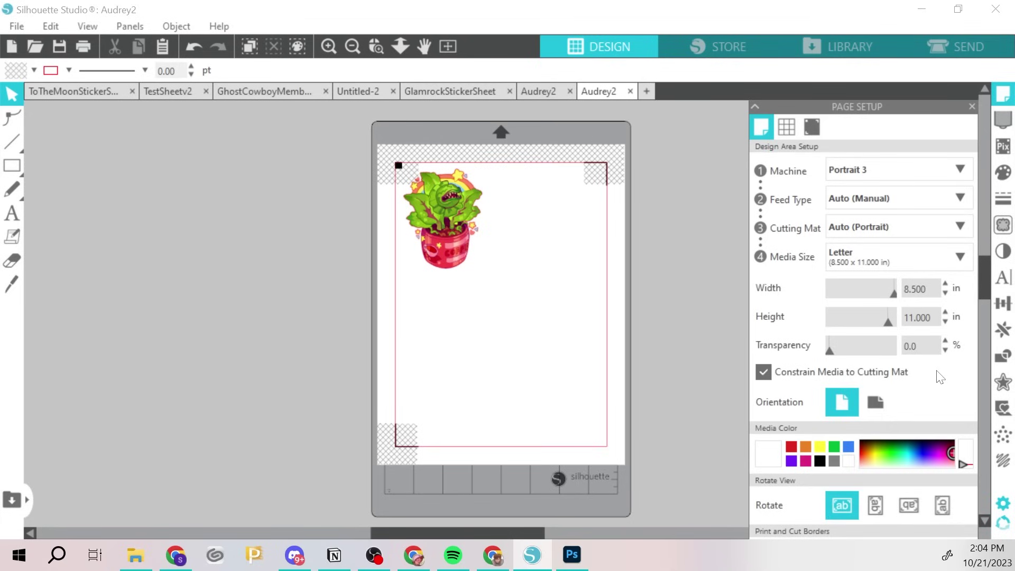
pyautogui.click(812, 127)
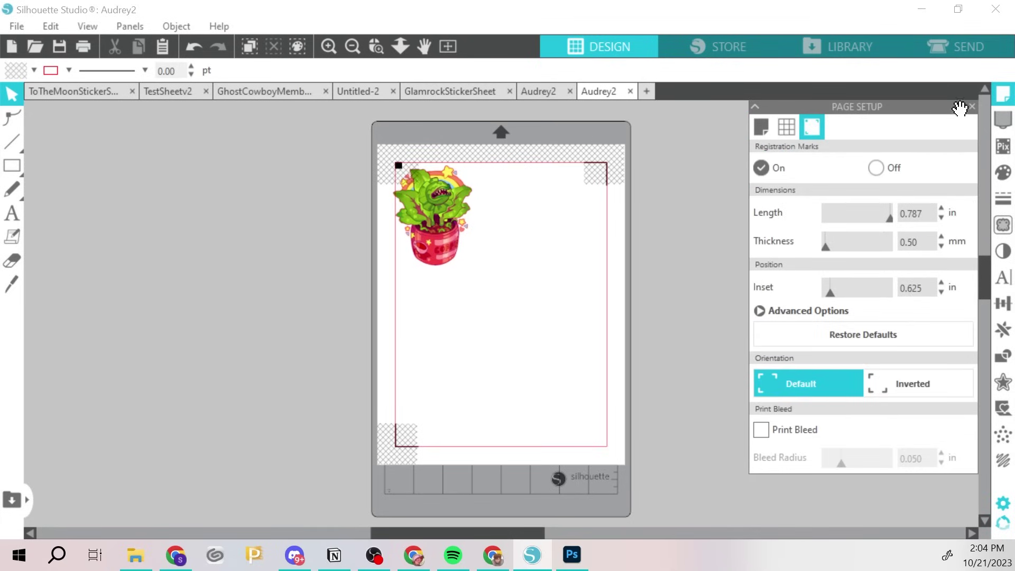
pyautogui.click(763, 130)
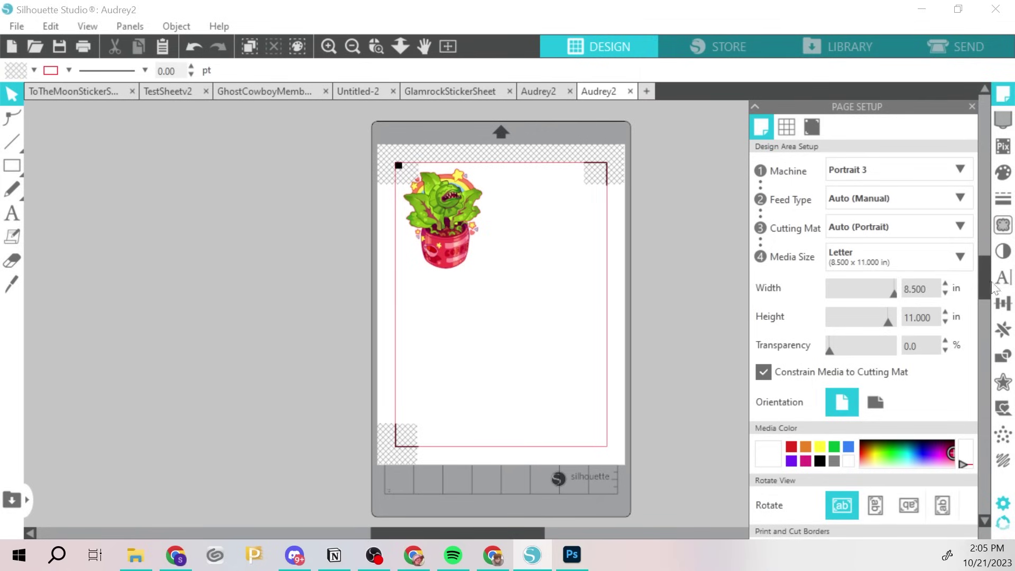
pyautogui.scroll(-2, 985, 270)
pyautogui.scroll(2, 984, 269)
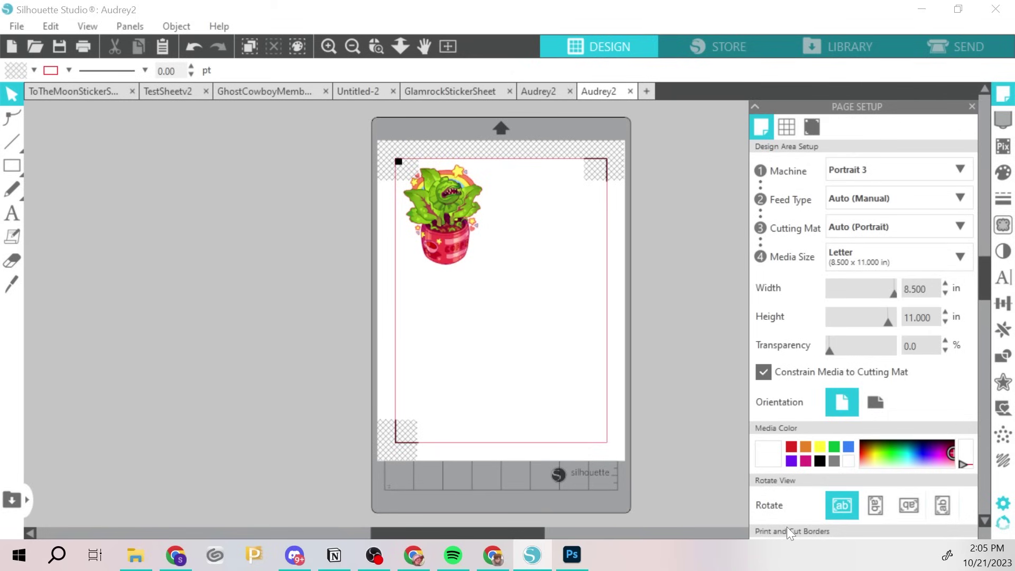
pyautogui.click(793, 127)
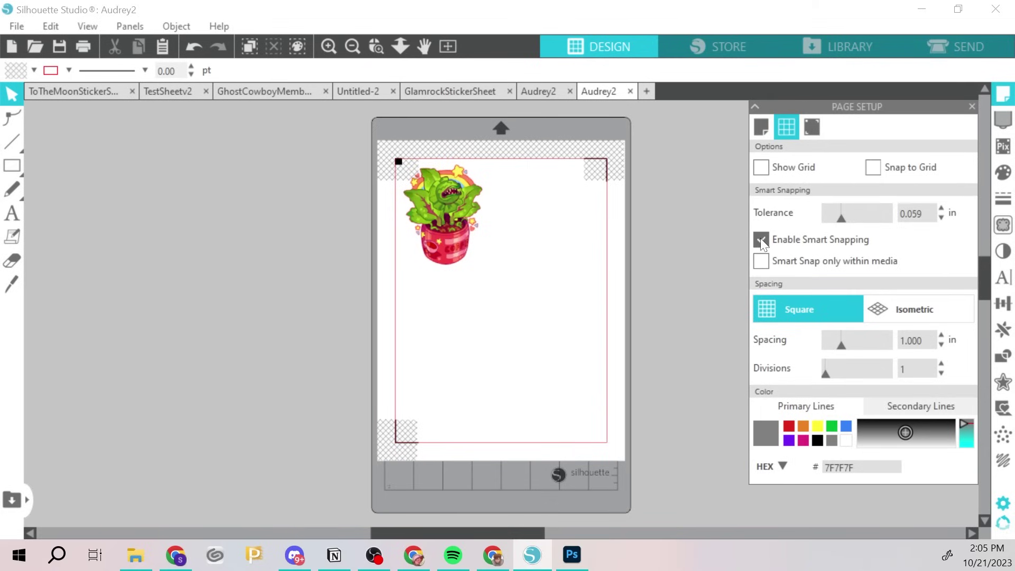
pyautogui.click(783, 171)
pyautogui.click(873, 167)
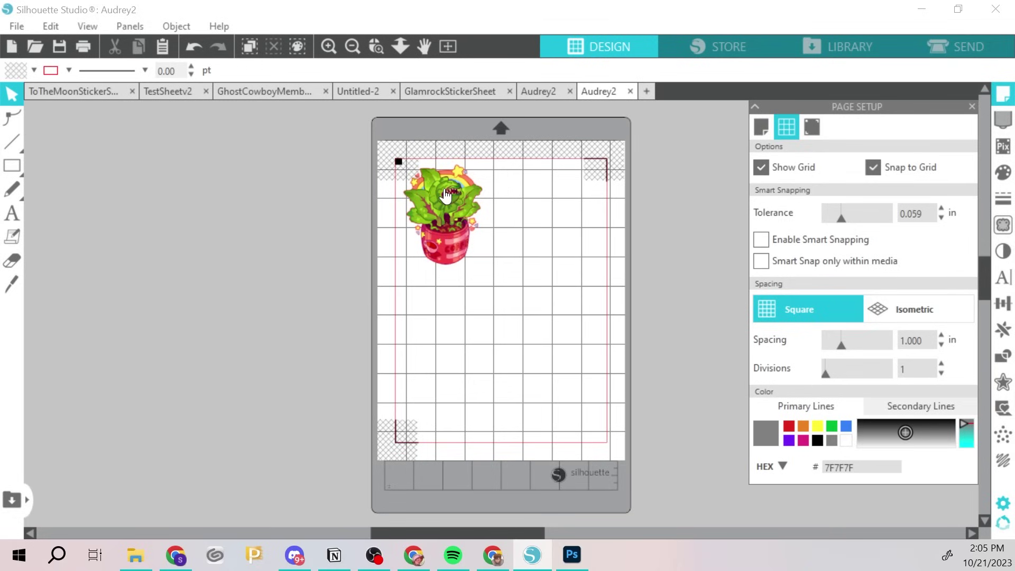
# Step: Bring a finished plant sticker with its cut line from another open sheet into the Audrey2 document and rotate it upright
pyautogui.click(261, 91)
pyautogui.click(97, 89)
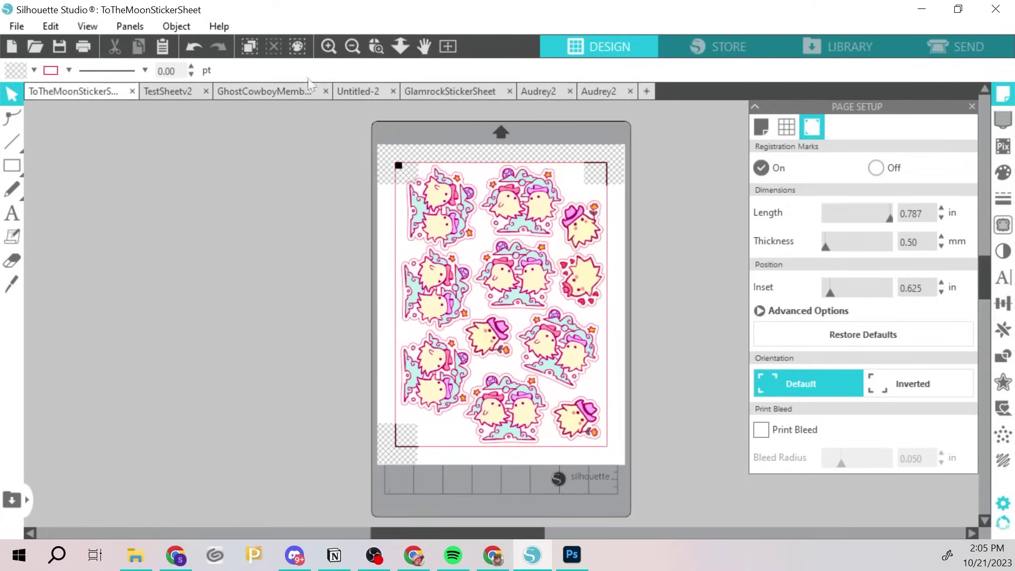
pyautogui.click(188, 91)
pyautogui.click(599, 91)
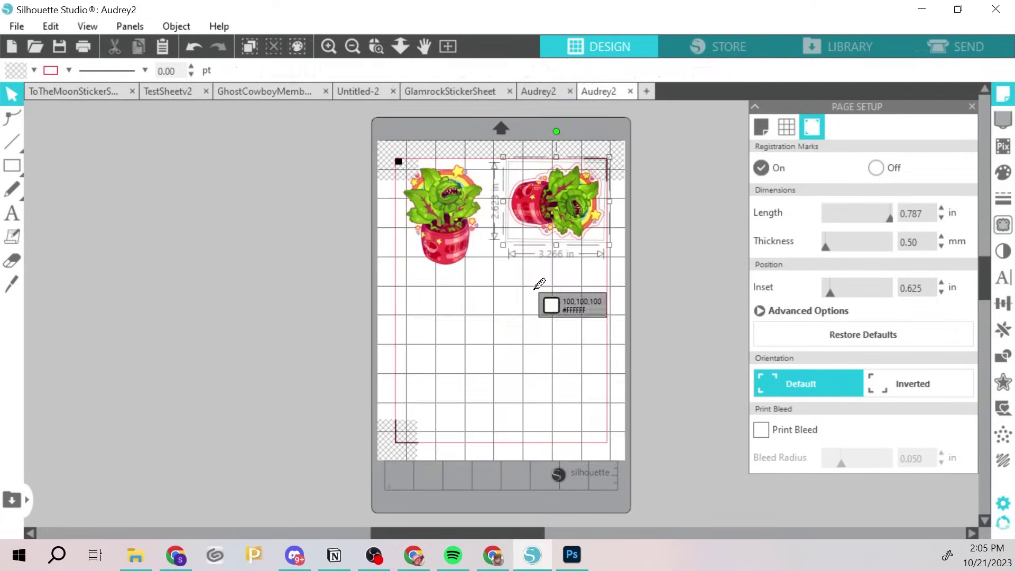
pyautogui.click(556, 205)
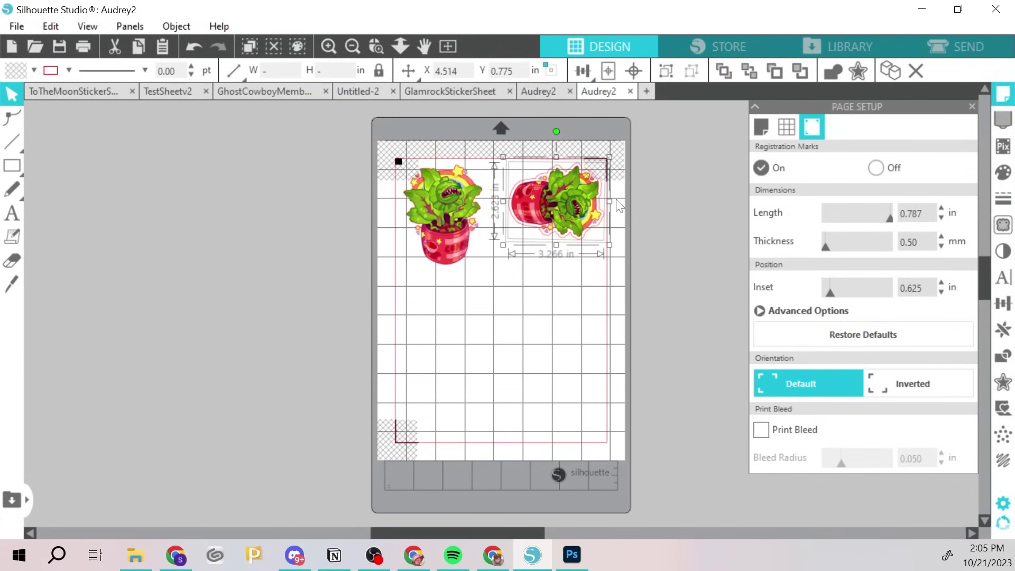
pyautogui.moveTo(557, 132); pyautogui.dragTo(491, 177)
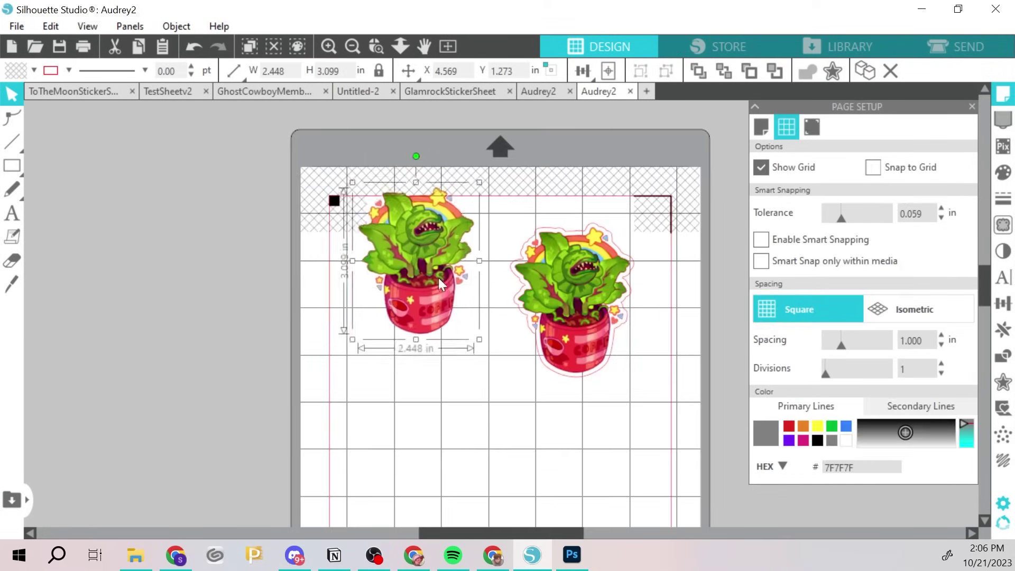
# Step: Position the plain Audrey2 artwork near the page's upper-left registration mark and move the already outlined sticker off the page
pyautogui.moveTo(438, 278); pyautogui.dragTo(429, 262)
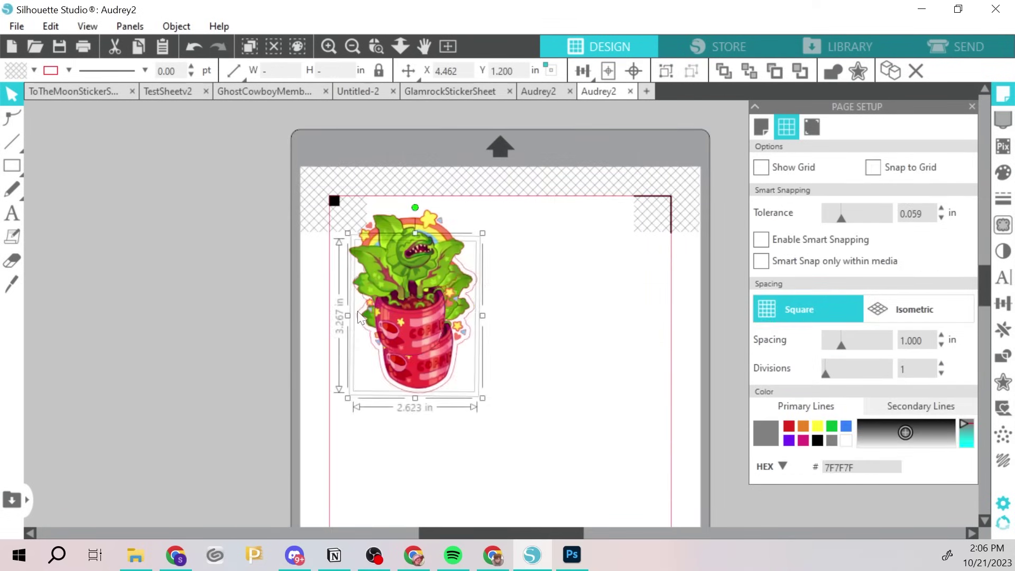
pyautogui.moveTo(409, 304); pyautogui.dragTo(122, 281)
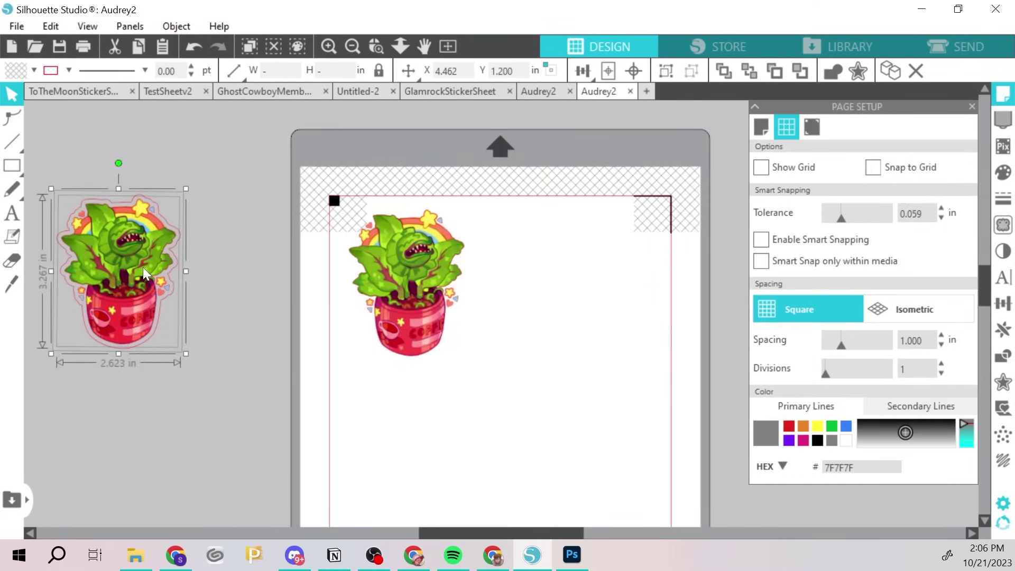
pyautogui.click(227, 294)
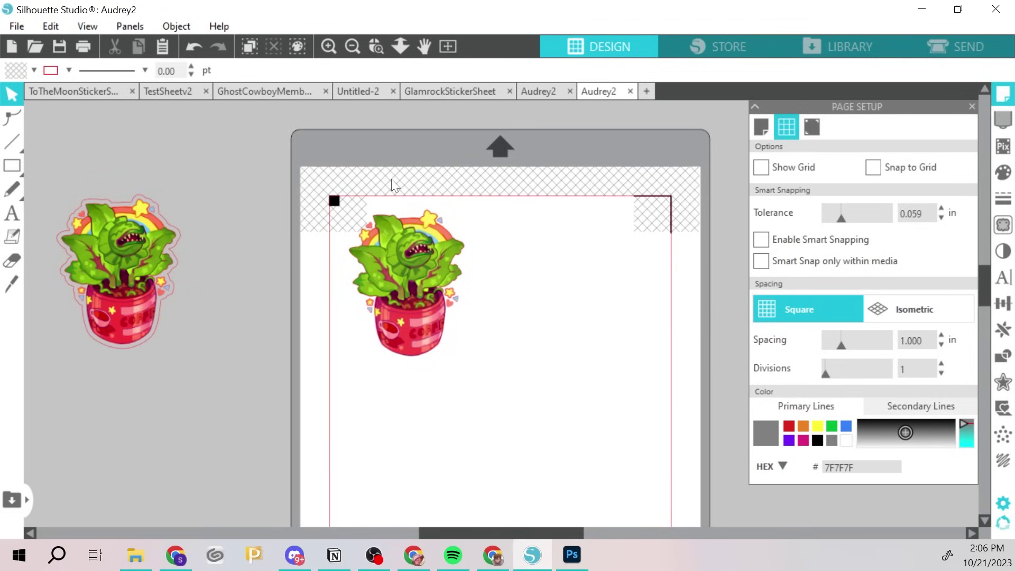
# Step: Add a rounded-corner offset cut line around the Audrey2 artwork at a distance of 0.095 in
pyautogui.click(407, 253)
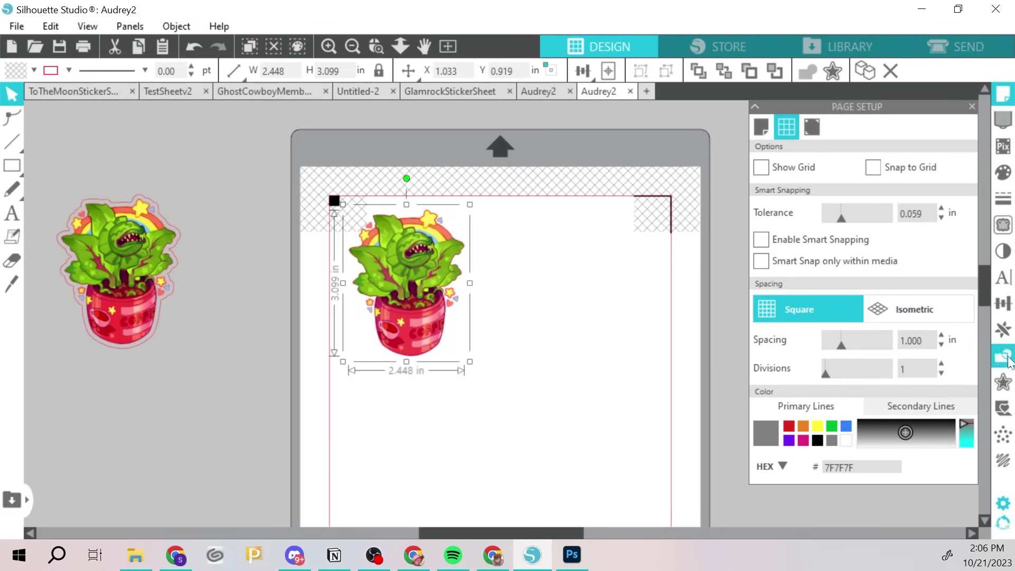
pyautogui.click(1003, 383)
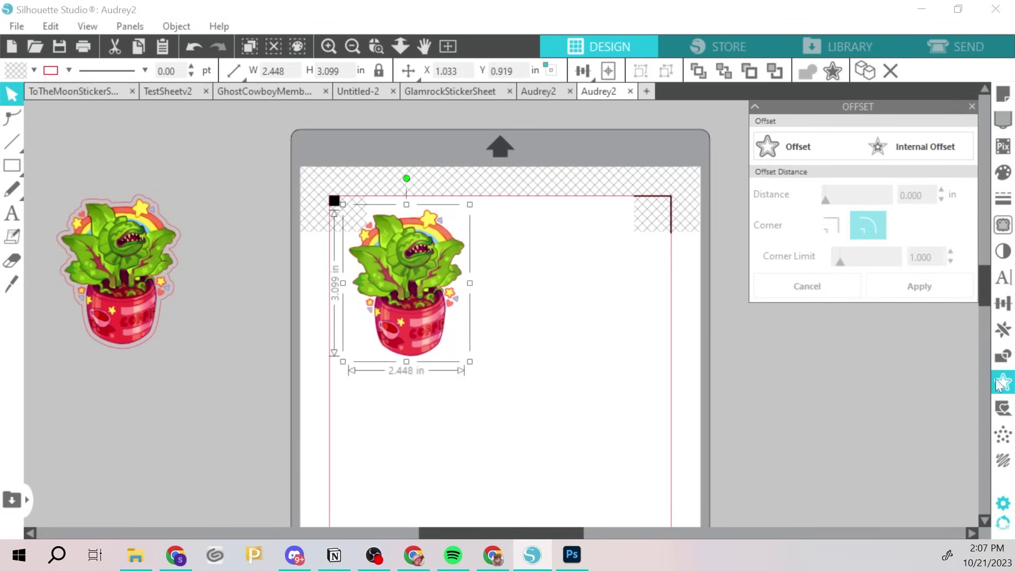
pyautogui.click(941, 191)
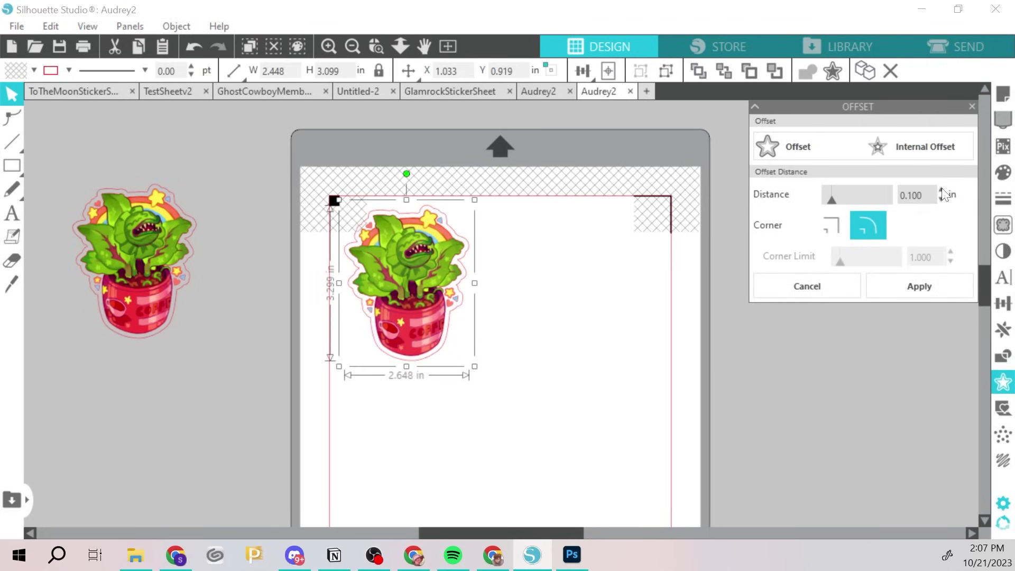
pyautogui.click(941, 190)
pyautogui.click(941, 190)
pyautogui.click(941, 191)
pyautogui.click(941, 190)
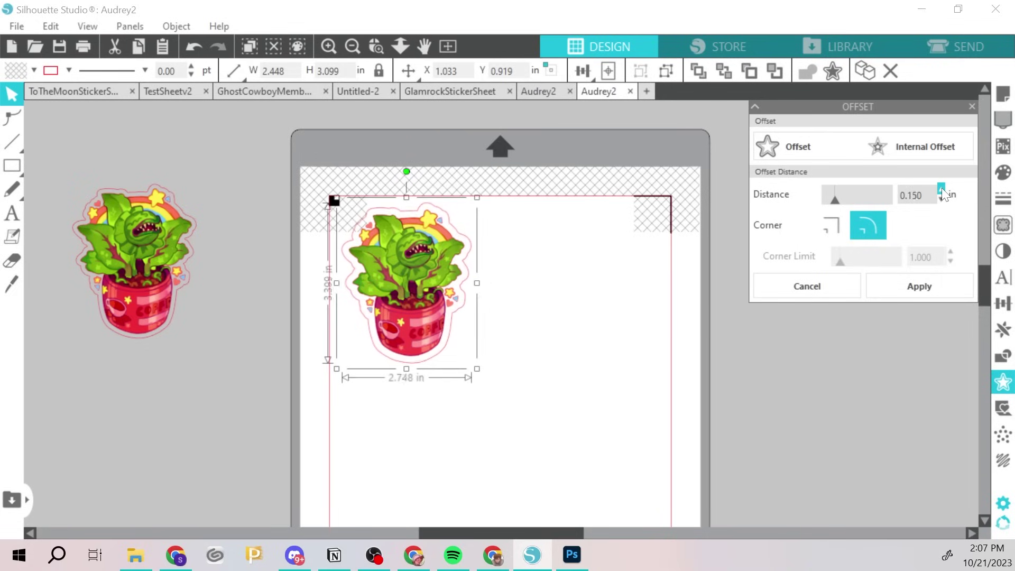
pyautogui.click(941, 191)
pyautogui.moveTo(834, 199)
pyautogui.mouseDown()
pyautogui.moveTo(856, 198)
pyautogui.moveTo(832, 203)
pyautogui.mouseUp()
pyautogui.click(941, 191)
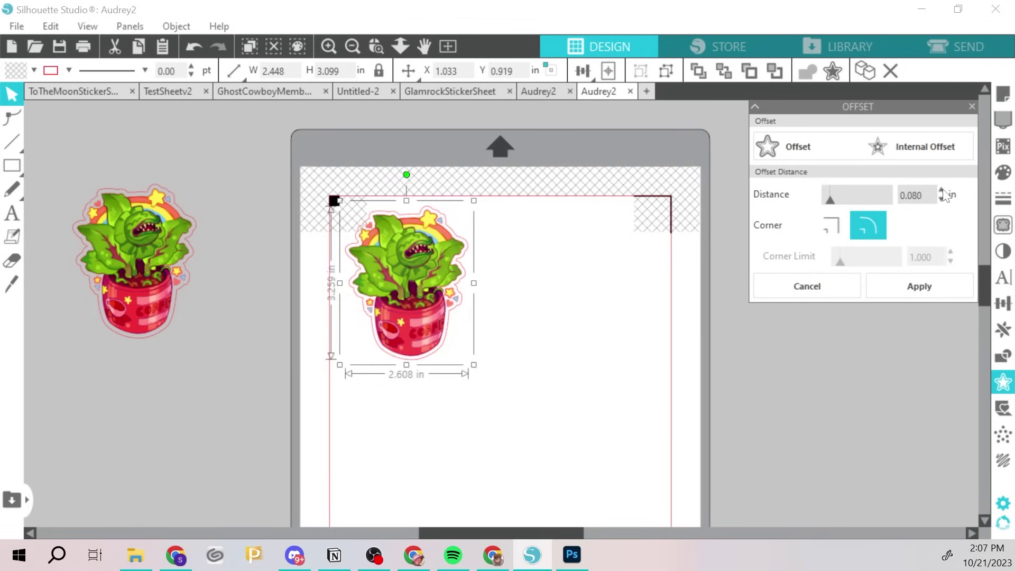
pyautogui.click(942, 190)
pyautogui.click(942, 191)
pyautogui.click(942, 191)
pyautogui.click(941, 200)
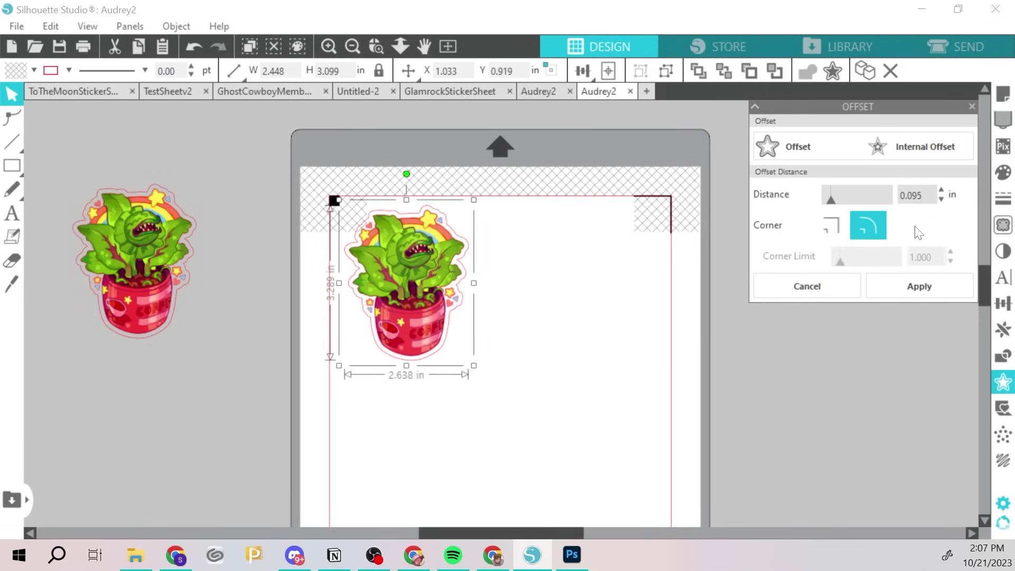
pyautogui.click(920, 289)
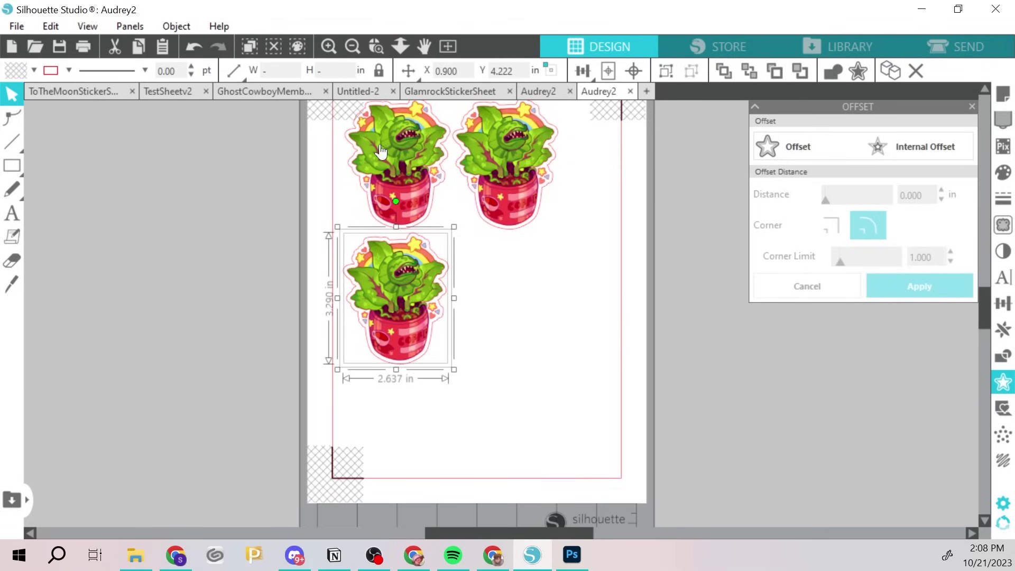
# Step: Duplicate the outlined Audrey2 sticker and arrange the copies in two columns and two rows on the page
pyautogui.rightClick(403, 293)
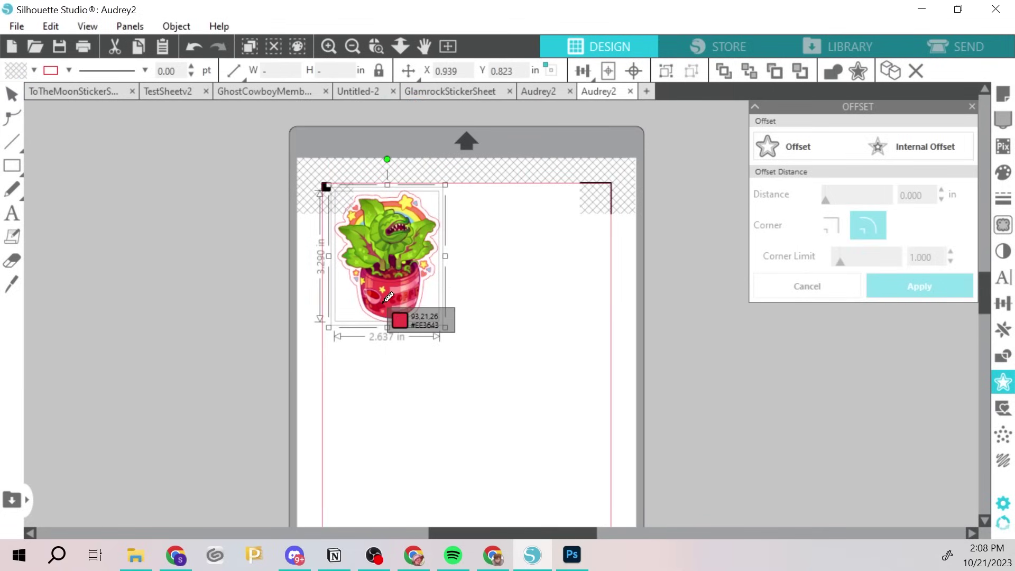
pyautogui.hotkey('ctrl', 'd')
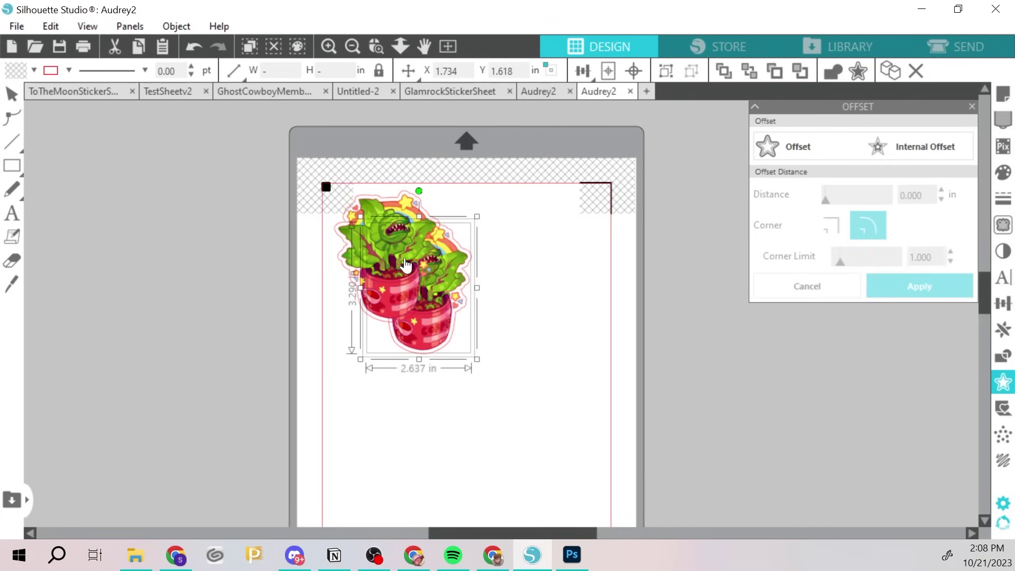
pyautogui.moveTo(429, 322); pyautogui.dragTo(513, 299)
pyautogui.hotkey('ctrl', 'd')
pyautogui.scroll(-2, 513, 300)
pyautogui.moveTo(545, 207); pyautogui.dragTo(509, 297)
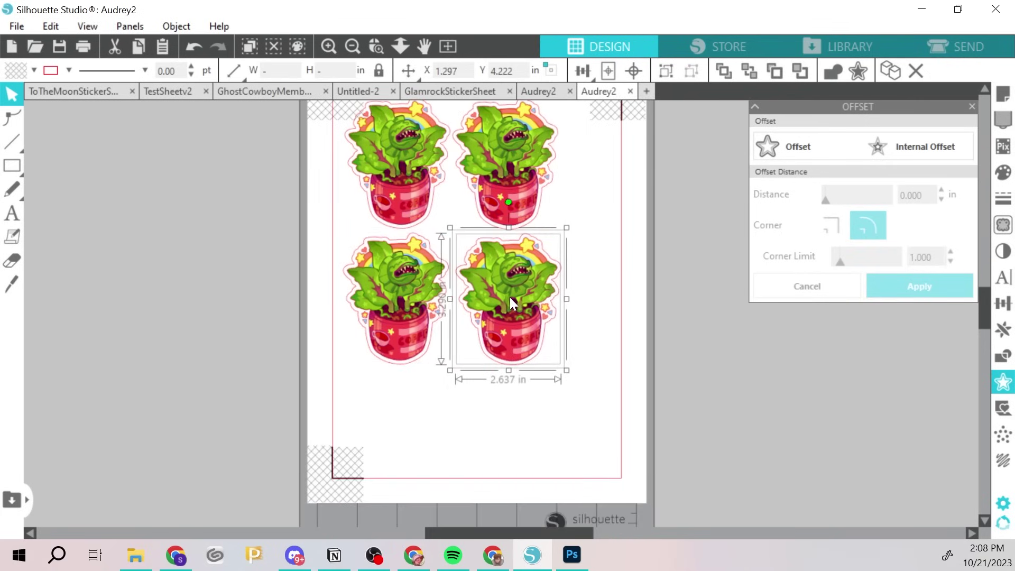
# Step: Rearrange the plant stickers to fill the sheet and place the small spiky character sticker in the gap between the two uppermost plants
pyautogui.click(641, 161)
pyautogui.moveTo(585, 141); pyautogui.dragTo(497, 306)
pyautogui.moveTo(518, 143); pyautogui.dragTo(459, 261)
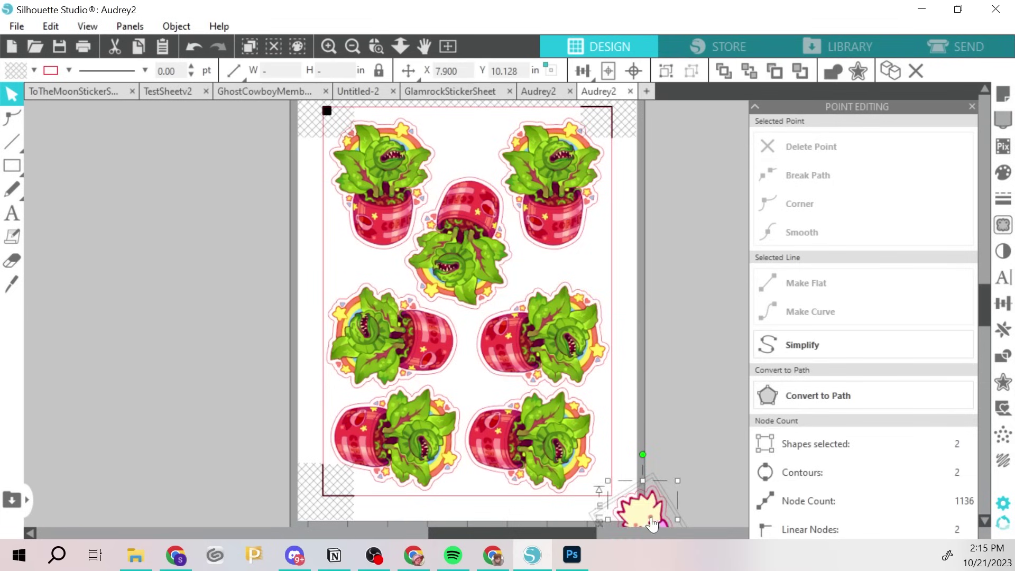
pyautogui.moveTo(535, 193); pyautogui.dragTo(474, 144)
pyautogui.click(512, 285)
pyautogui.click(495, 285)
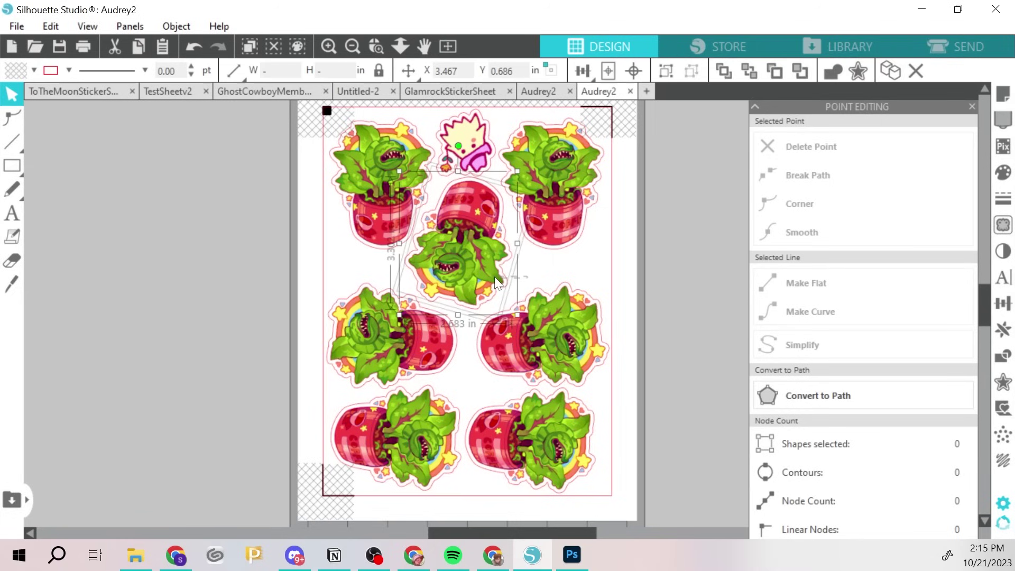
# Step: Nudge the upside-down plant sticker slightly downward in the middle of the page and select everything on the sheet
pyautogui.moveTo(494, 284); pyautogui.dragTo(497, 288)
pyautogui.click(655, 294)
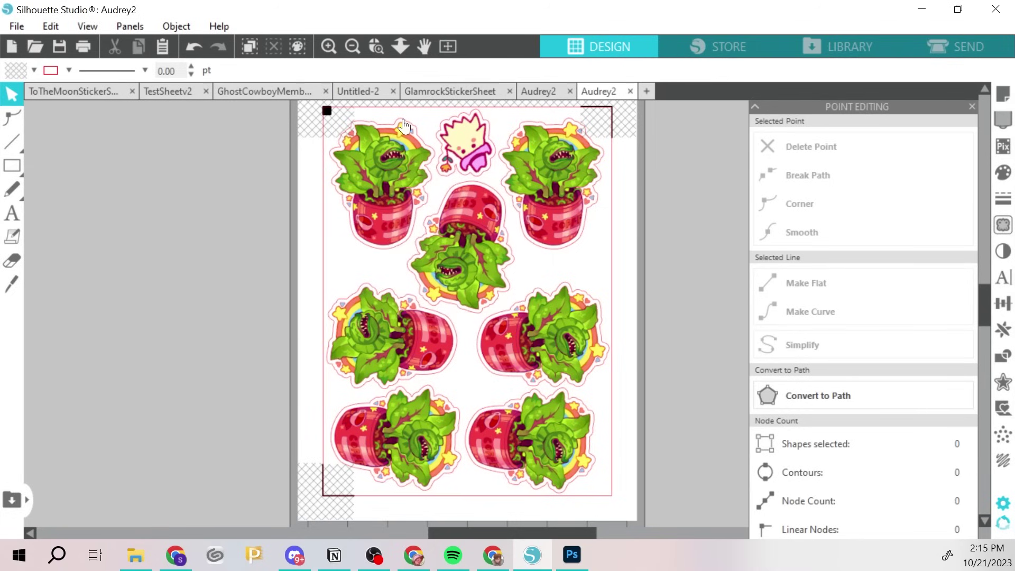
pyautogui.hotkey('ctrl', 'a')
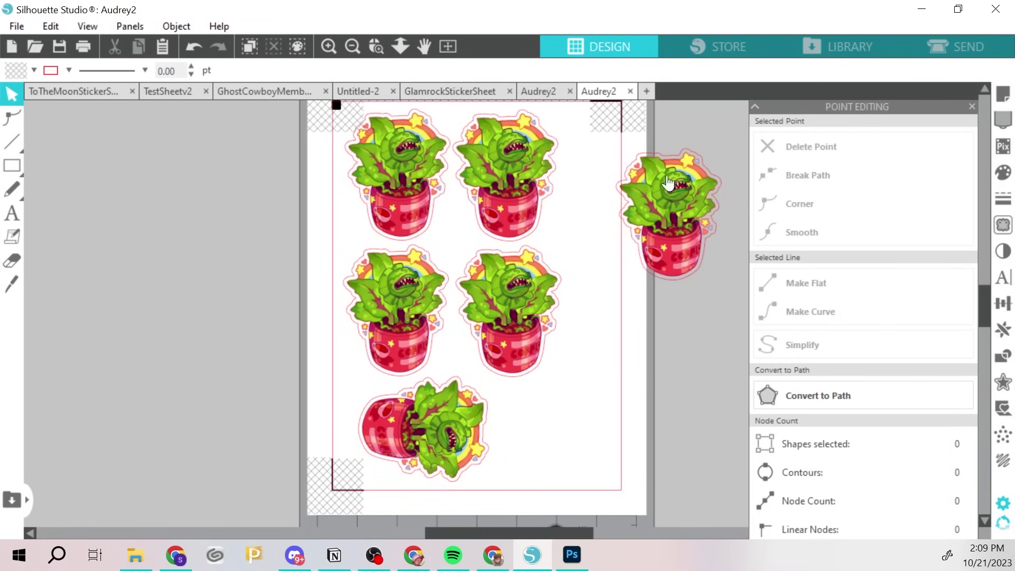
# Step: Move the off-page plant sticker into the page's lower-right corner and rotate it about 45 degrees clockwise
pyautogui.moveTo(705, 176); pyautogui.dragTo(583, 380)
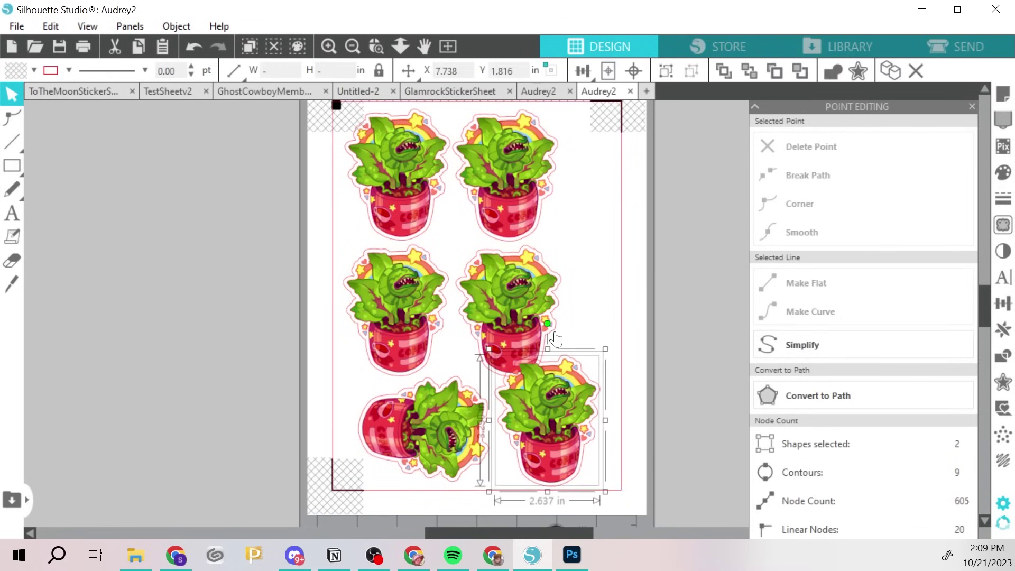
pyautogui.moveTo(548, 324); pyautogui.dragTo(623, 361)
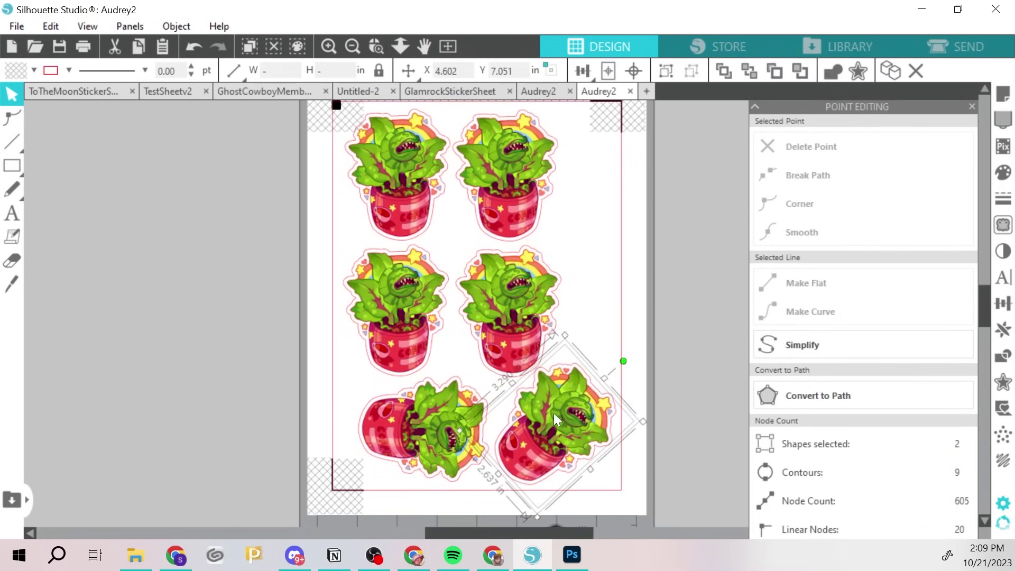
pyautogui.click(693, 435)
pyautogui.click(597, 403)
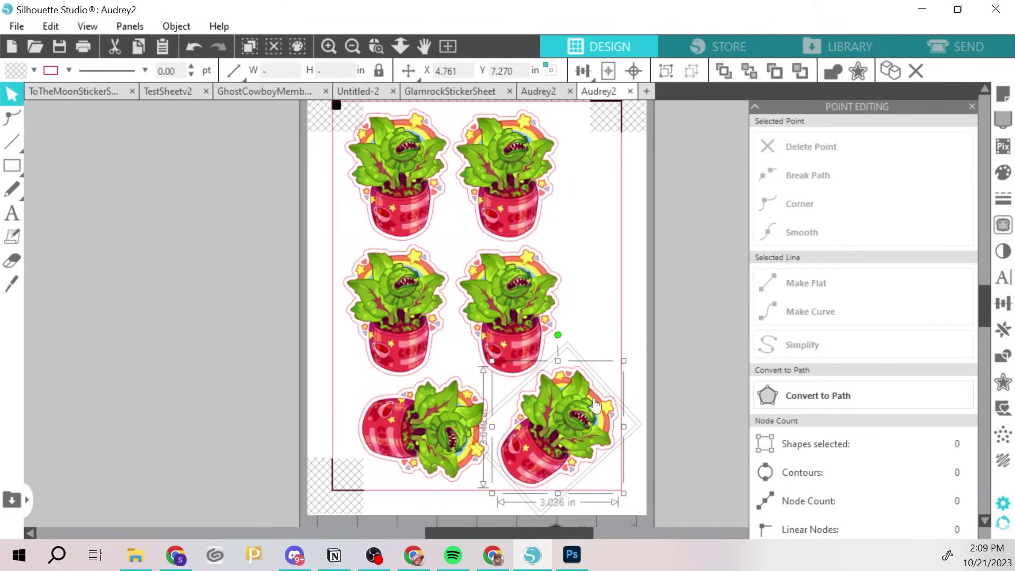
pyautogui.click(703, 438)
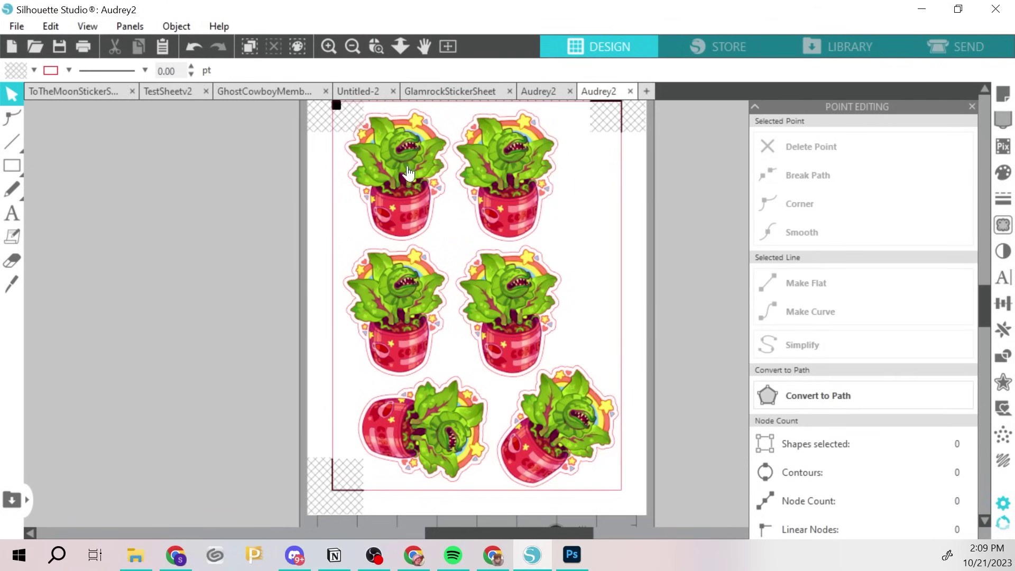
# Step: Shift the upper-left plant sticker slightly closer to the left edge of the cutting area
pyautogui.click(447, 121)
pyautogui.moveTo(419, 163); pyautogui.dragTo(411, 165)
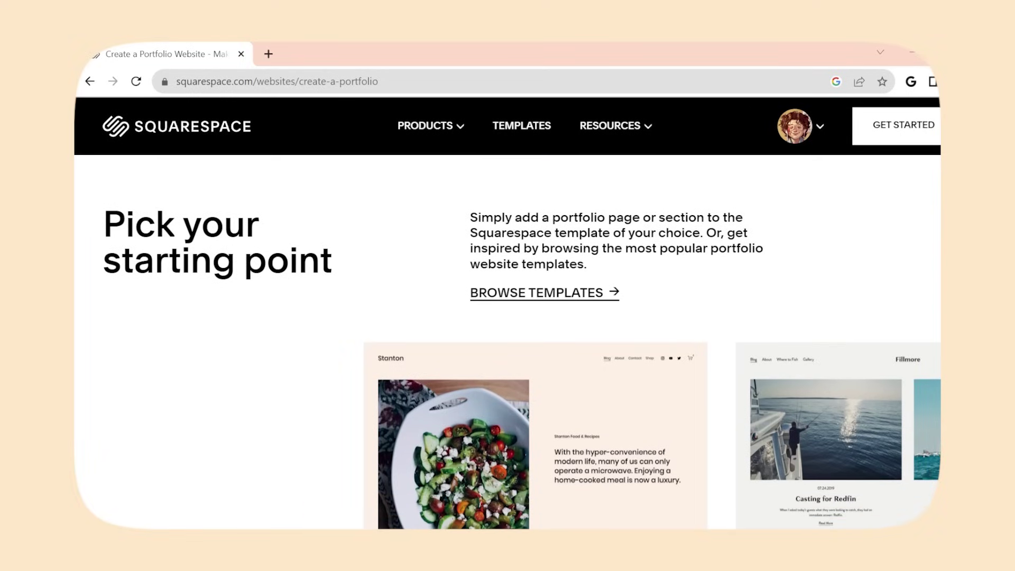
# Step: On the Squarespace website, open the portfolio template collection and examine the available designs
pyautogui.click(612, 319)
pyautogui.scroll(-10, 750, 314)
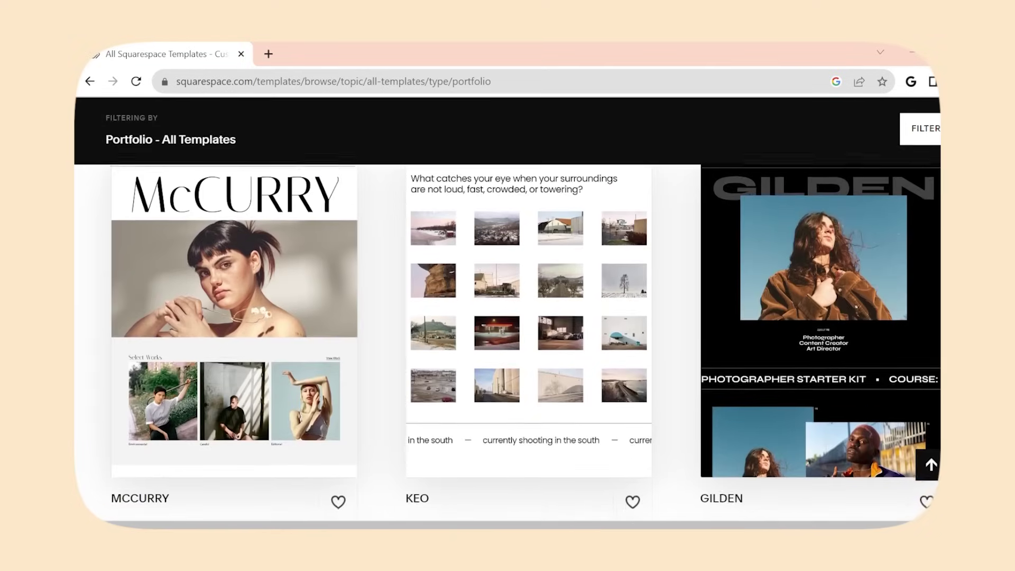
pyautogui.scroll(-5, 526, 341)
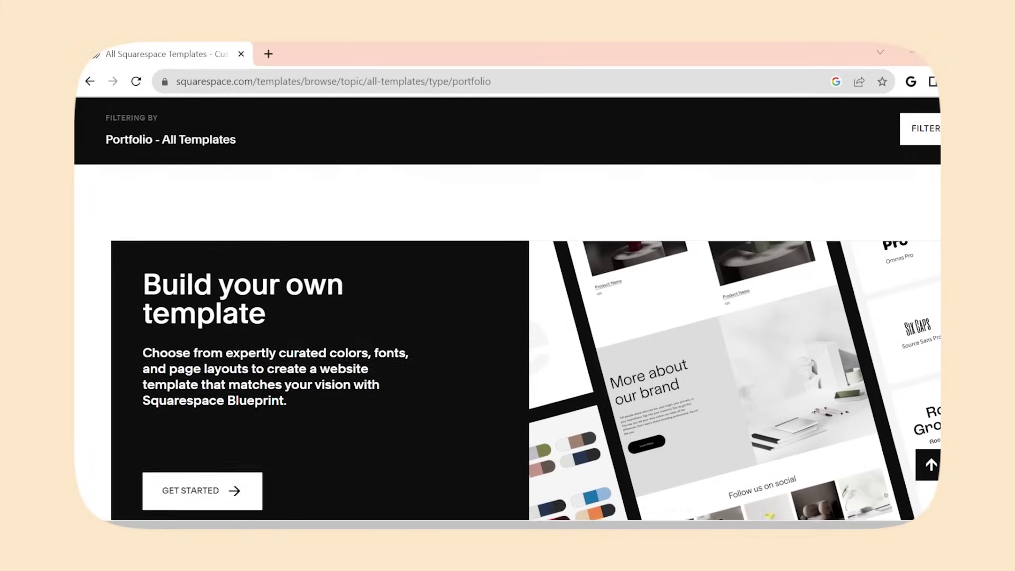
pyautogui.scroll(-6, 526, 341)
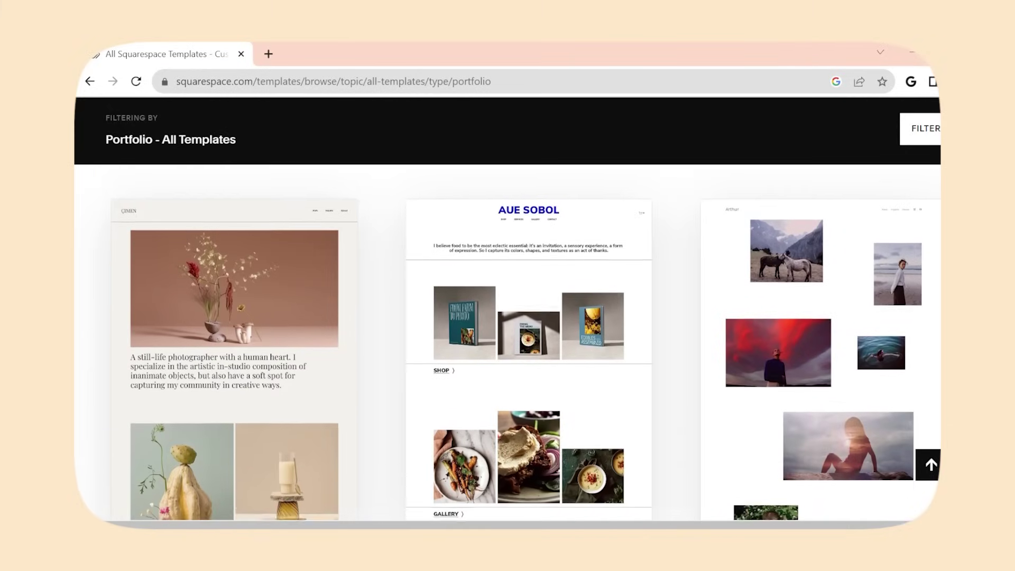
pyautogui.scroll(-2, 527, 341)
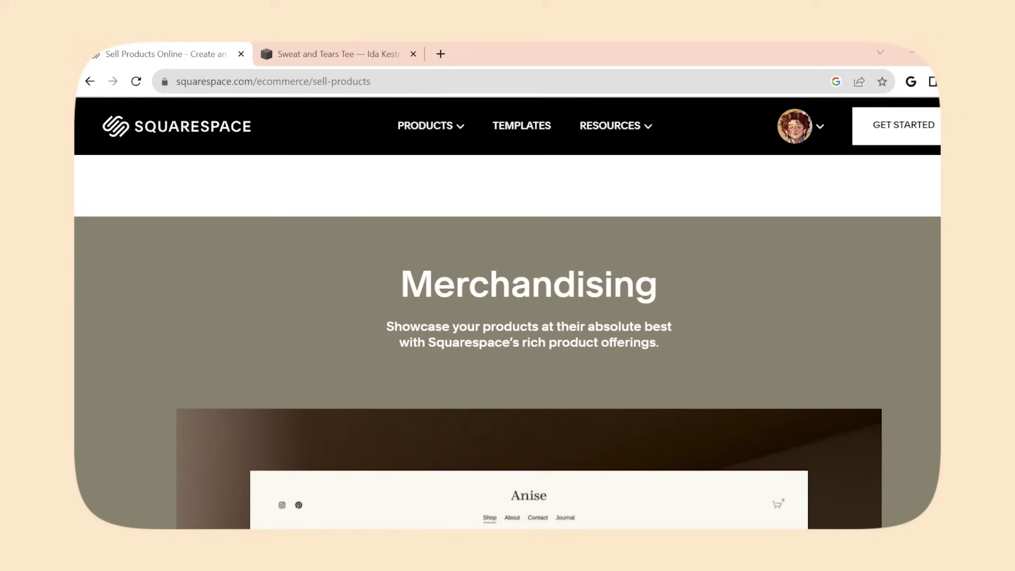
# Step: Look through the Squarespace merchandising page and the extensions catalogue
pyautogui.scroll(-2, 507, 339)
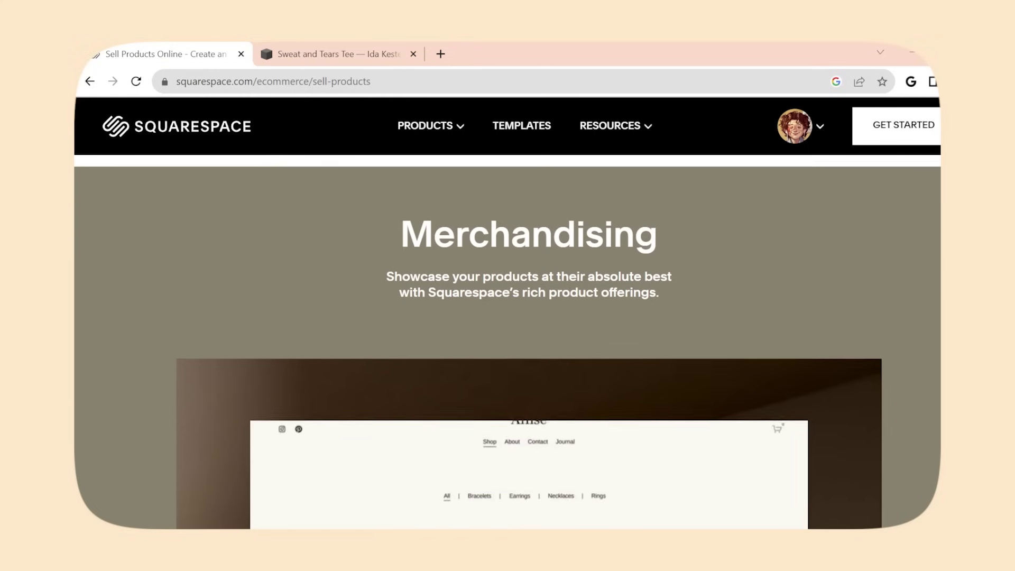
pyautogui.scroll(-2, 508, 339)
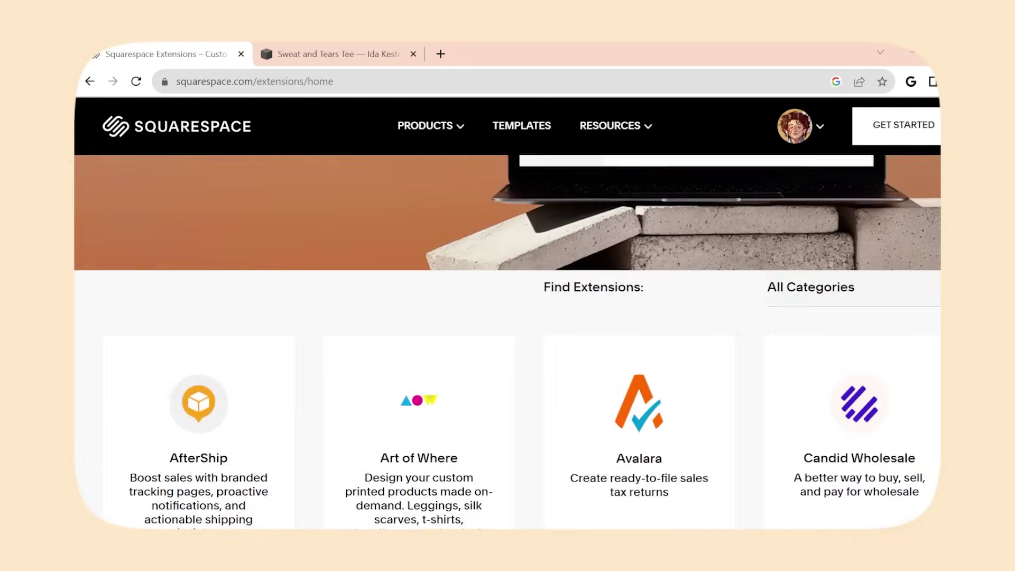
pyautogui.scroll(-2, 507, 338)
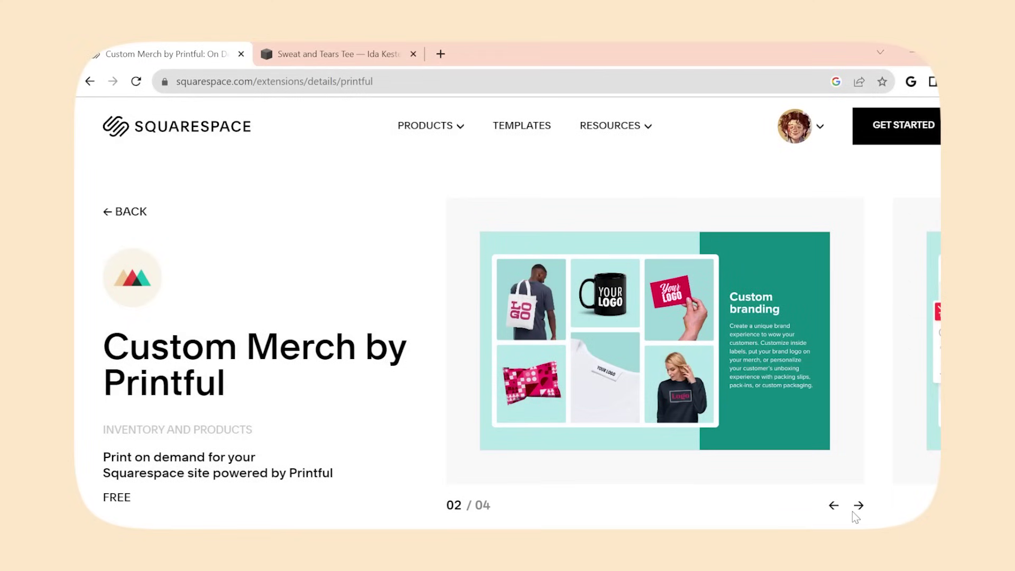
# Step: Page through the preview images of the Custom Merch by Printful and Printique extensions
pyautogui.click(856, 509)
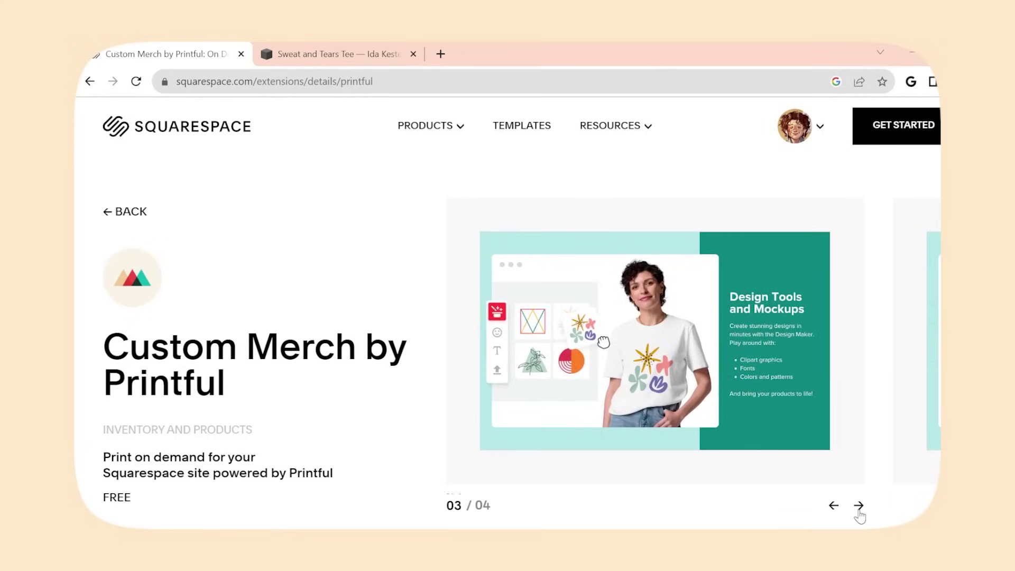
pyautogui.click(857, 509)
pyautogui.click(858, 508)
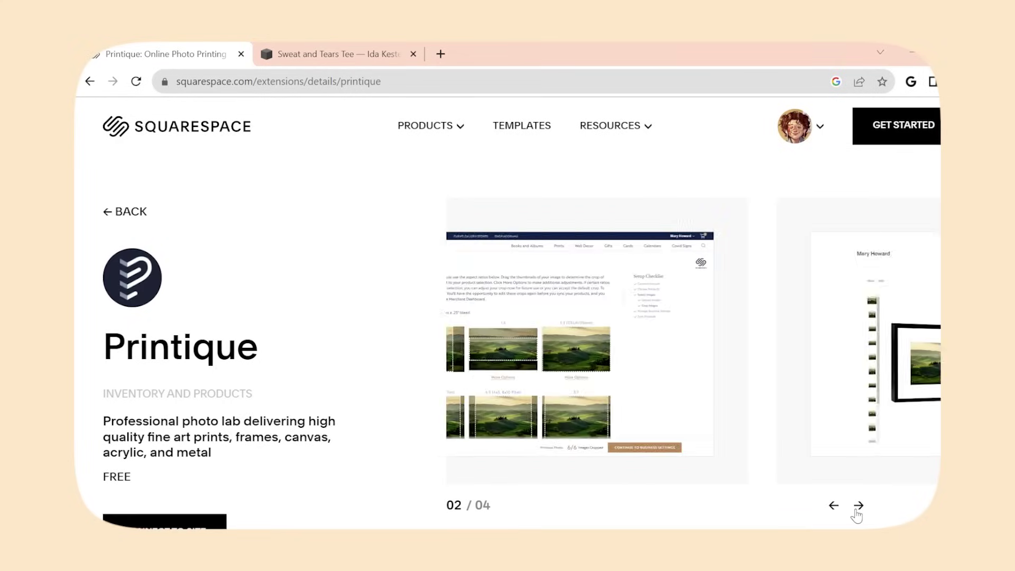
pyautogui.click(857, 508)
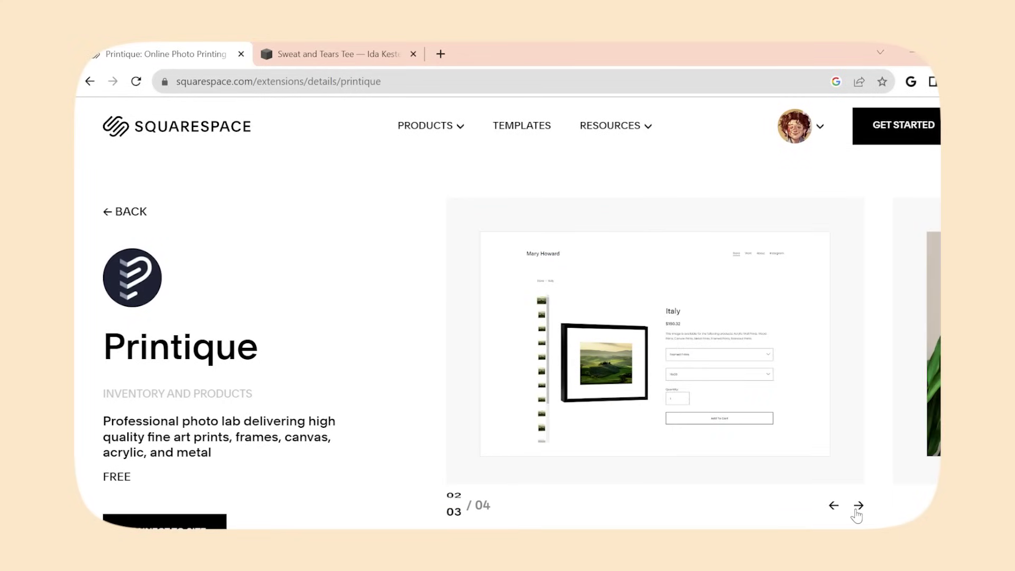
pyautogui.click(857, 509)
pyautogui.click(858, 509)
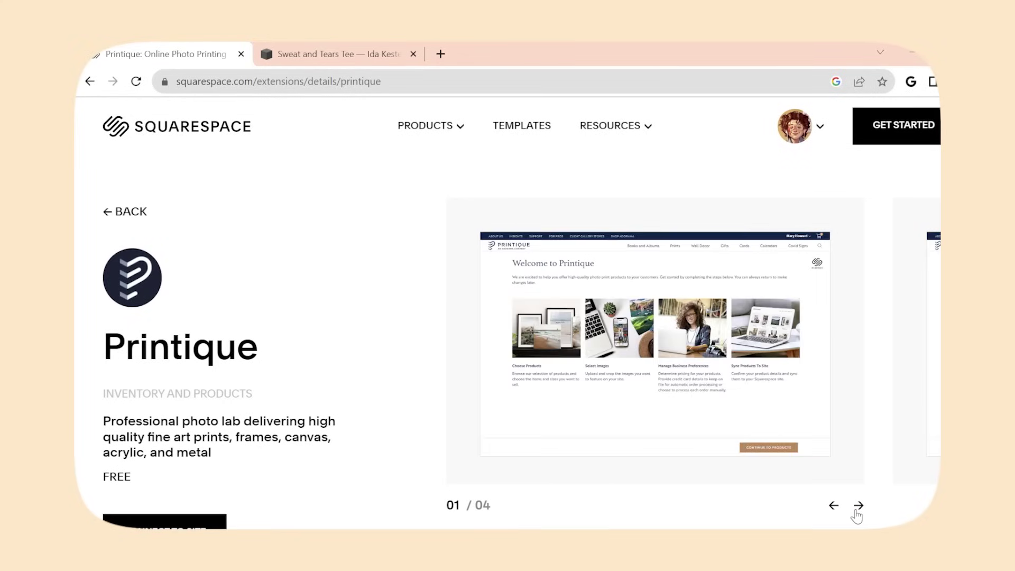
pyautogui.click(857, 508)
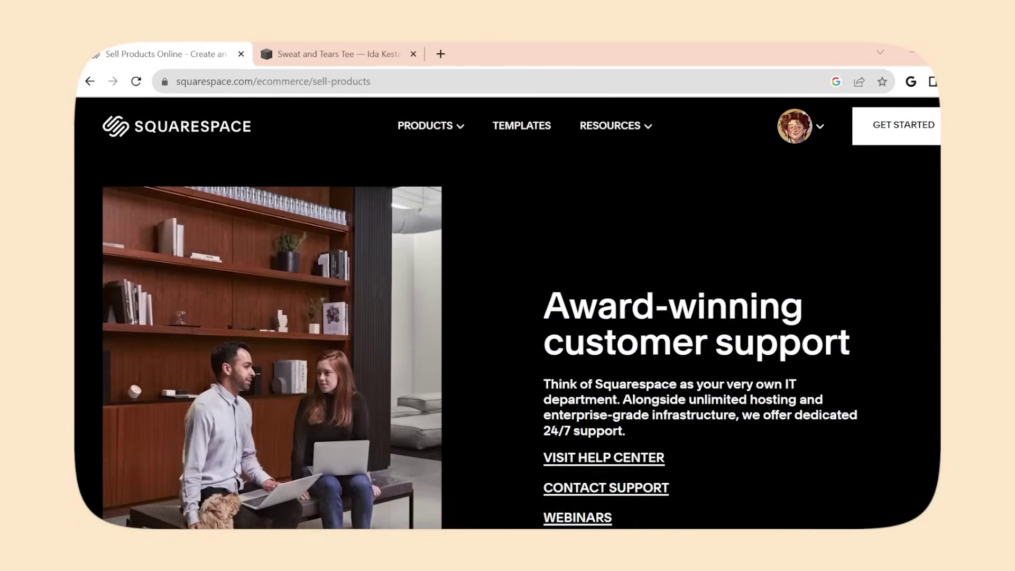
# Step: Set the site title to Sketches of Shay and open the header's social links for editing
pyautogui.write('ketches of Shay')
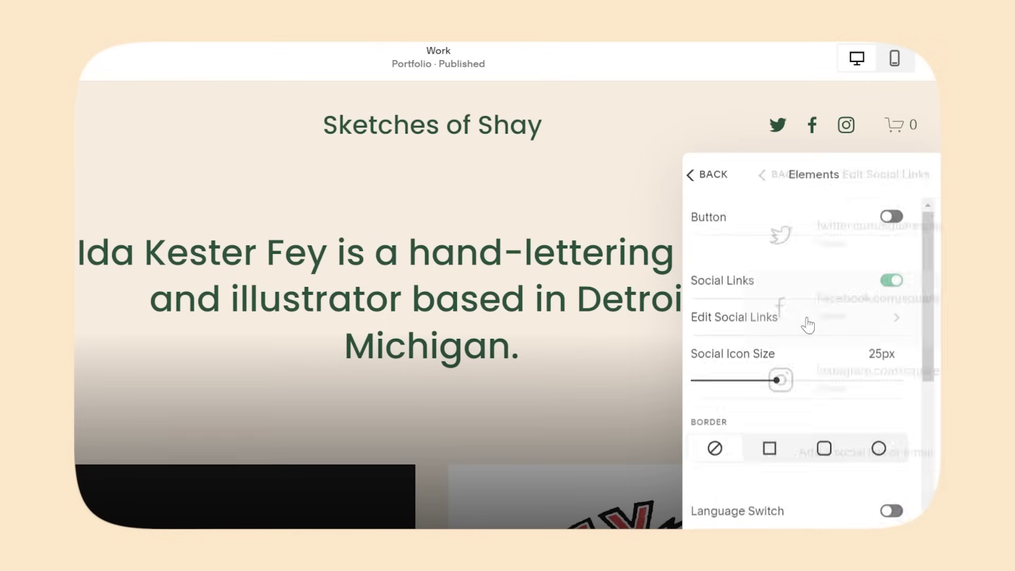
pyautogui.click(803, 319)
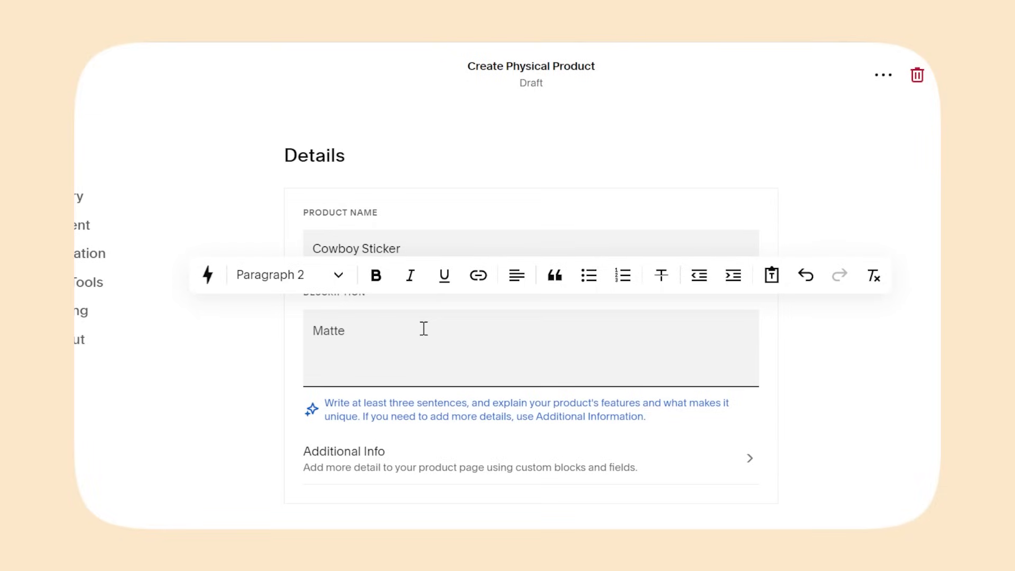
# Step: Continue the Cowboy Sticker product description after the word Matte with ", machin"
pyautogui.write(', machin')
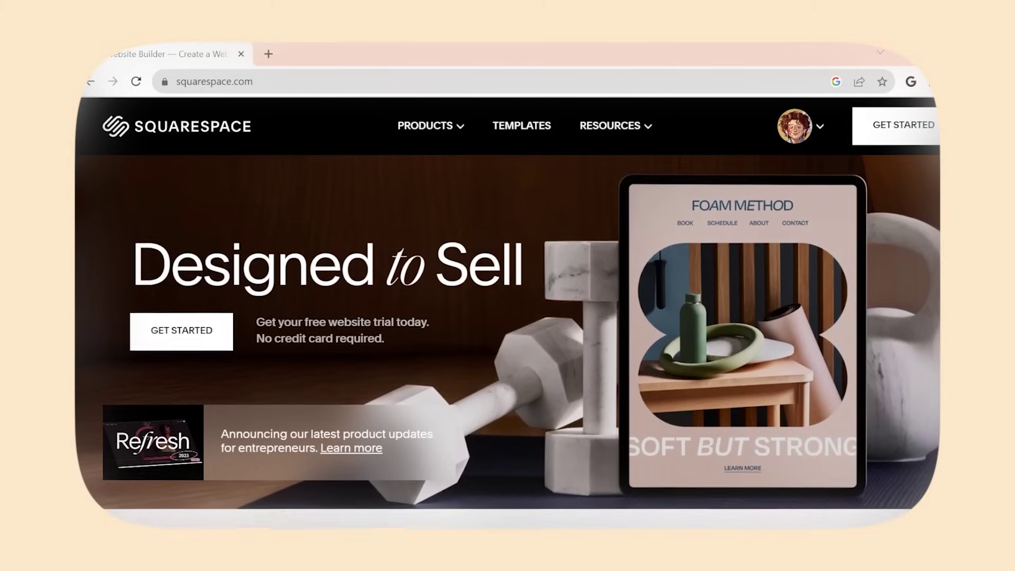
# Step: Look over the Squarespace home page and its product list, and open the page on portfolio websites
pyautogui.scroll(-5, 508, 317)
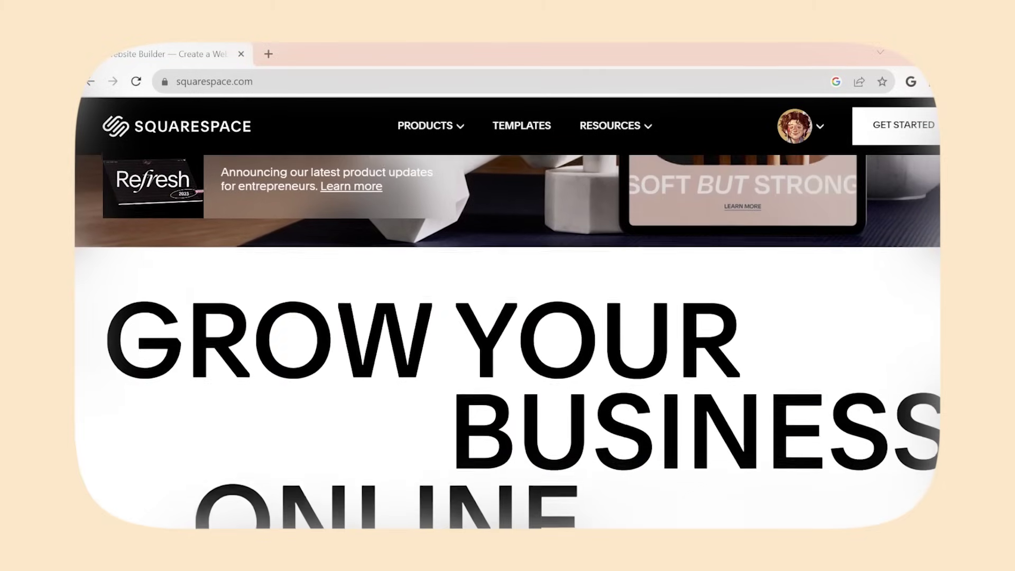
pyautogui.scroll(-1, 508, 317)
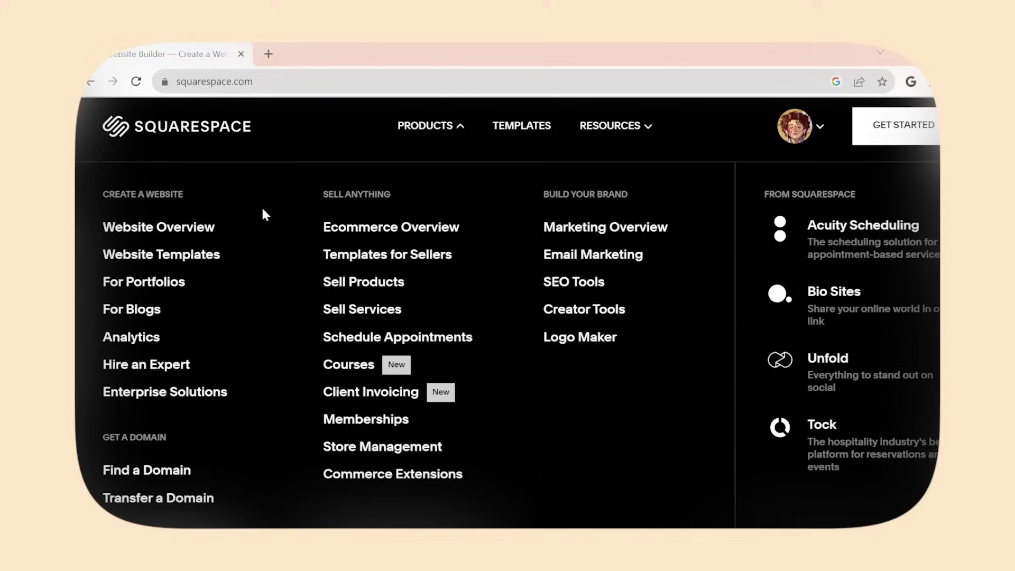
pyautogui.click(431, 125)
pyautogui.click(157, 286)
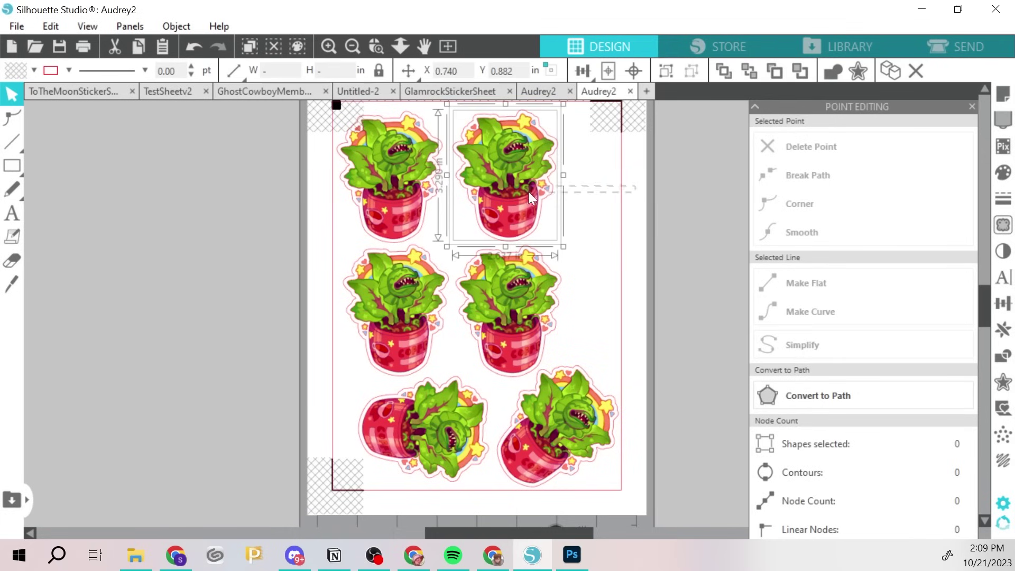
# Step: Back in Silhouette Studio, move the second plant sticker of the uppermost row closer to the first one
pyautogui.moveTo(528, 198); pyautogui.dragTo(516, 198)
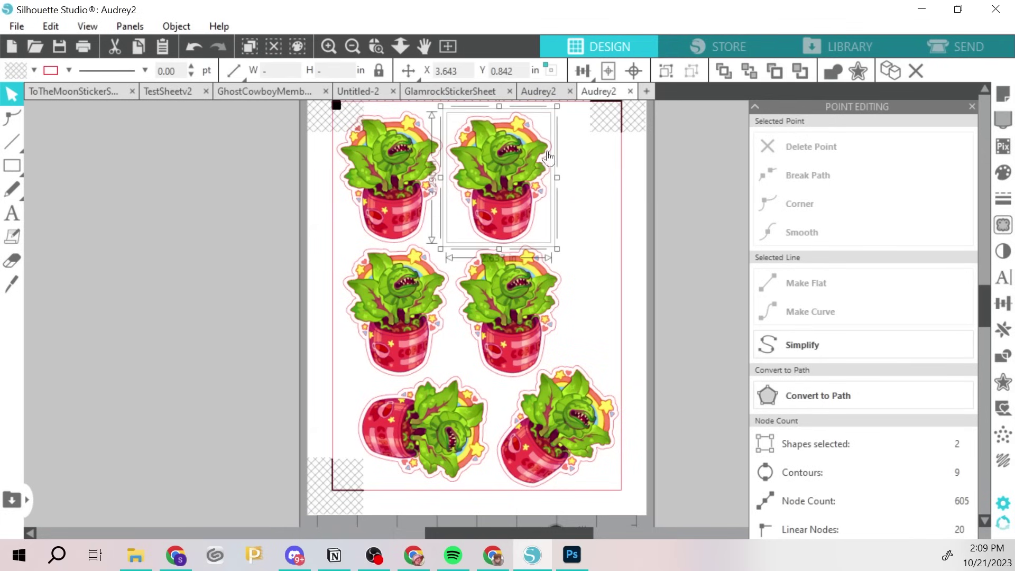
pyautogui.moveTo(580, 170); pyautogui.dragTo(590, 223)
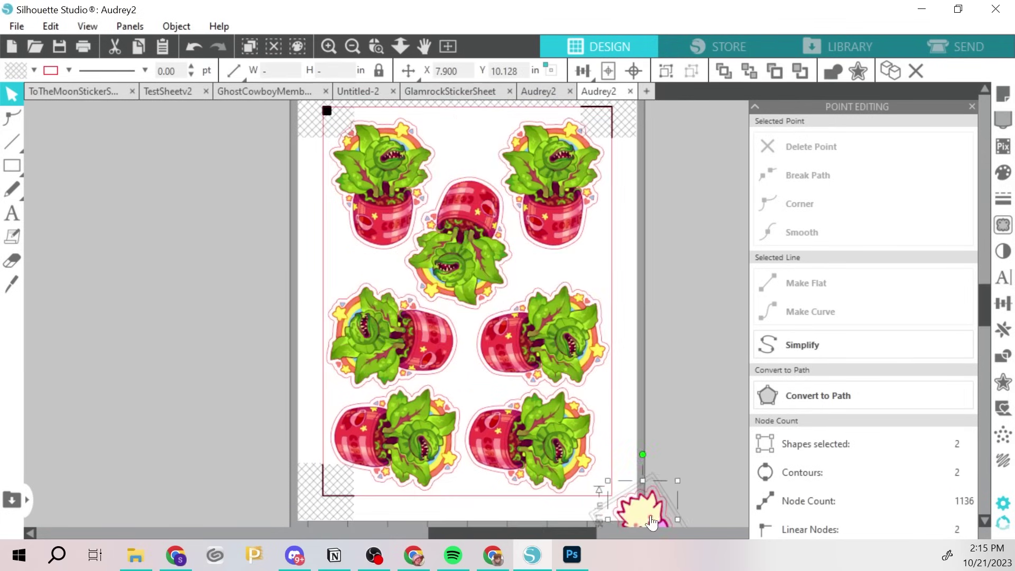
# Step: Place the small spiky character sticker between the two uppermost plants and nudge the upside-down plant beneath it slightly downward
pyautogui.moveTo(637, 478); pyautogui.dragTo(477, 144)
pyautogui.click(578, 254)
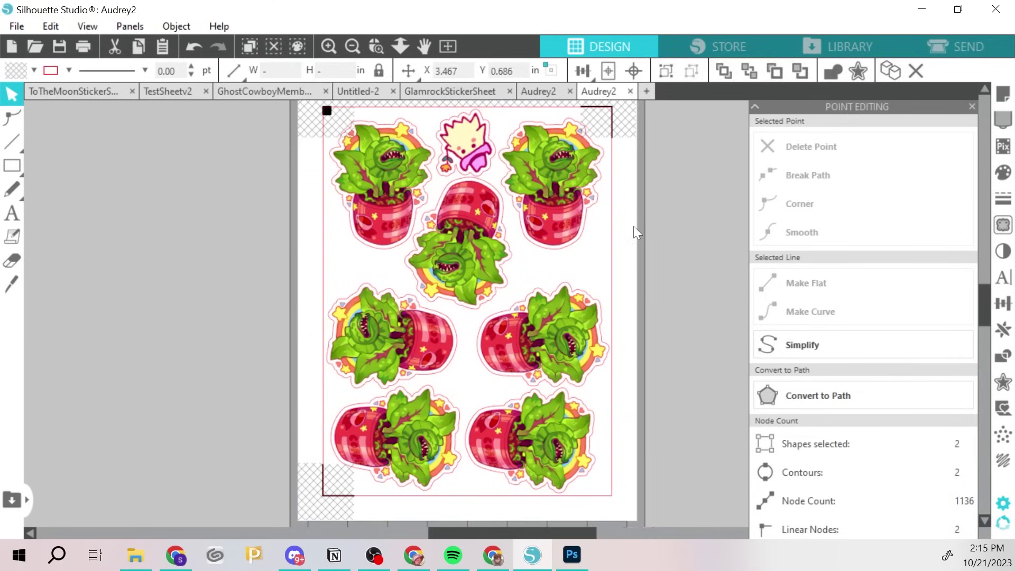
pyautogui.click(502, 285)
pyautogui.moveTo(495, 288)
pyautogui.mouseDown()
pyautogui.moveTo(444, 241)
pyautogui.moveTo(497, 293)
pyautogui.mouseUp()
pyautogui.click(702, 260)
# Step: Check the whole sticker sheet in the print preview and open the printing preferences of the Canon iP8700 series printer
pyautogui.click(82, 45)
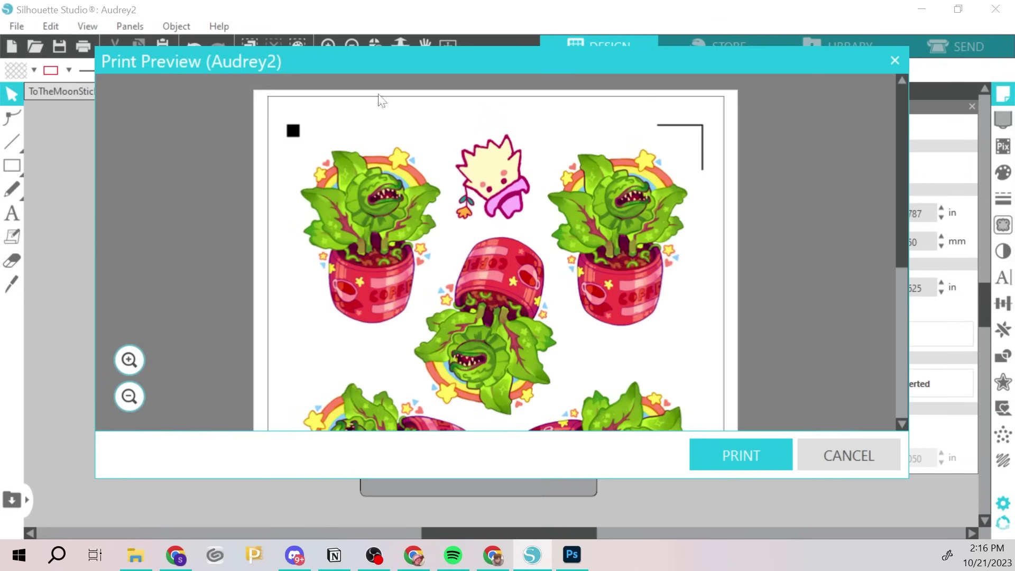
pyautogui.scroll(-5, 586, 276)
pyautogui.scroll(5, 583, 274)
pyautogui.click(745, 461)
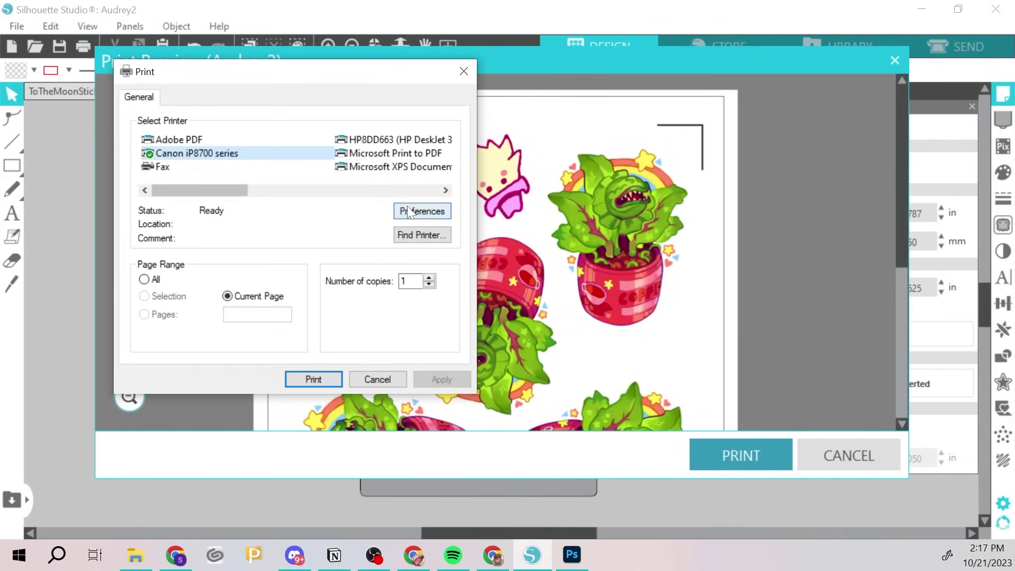
pyautogui.click(408, 210)
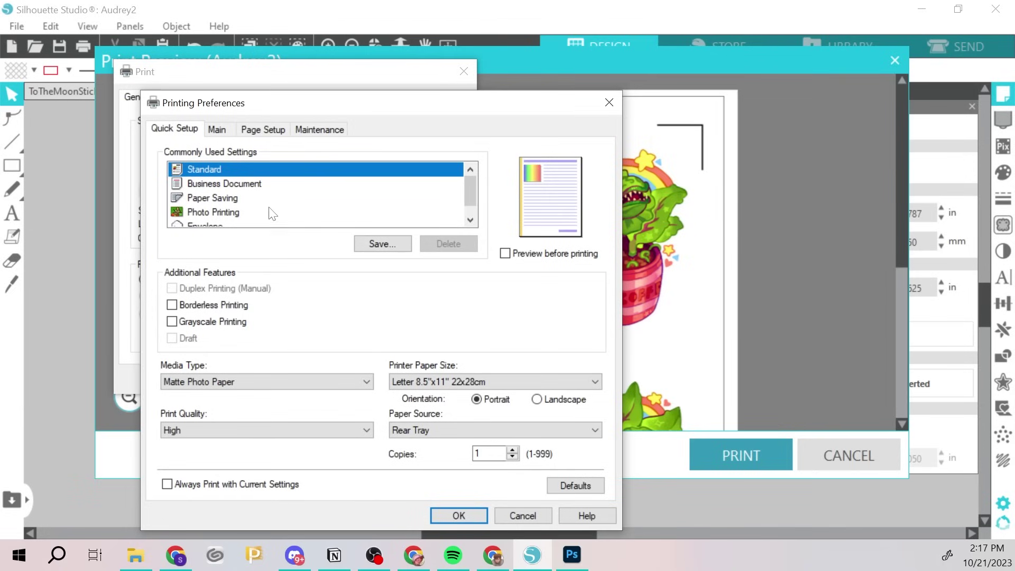